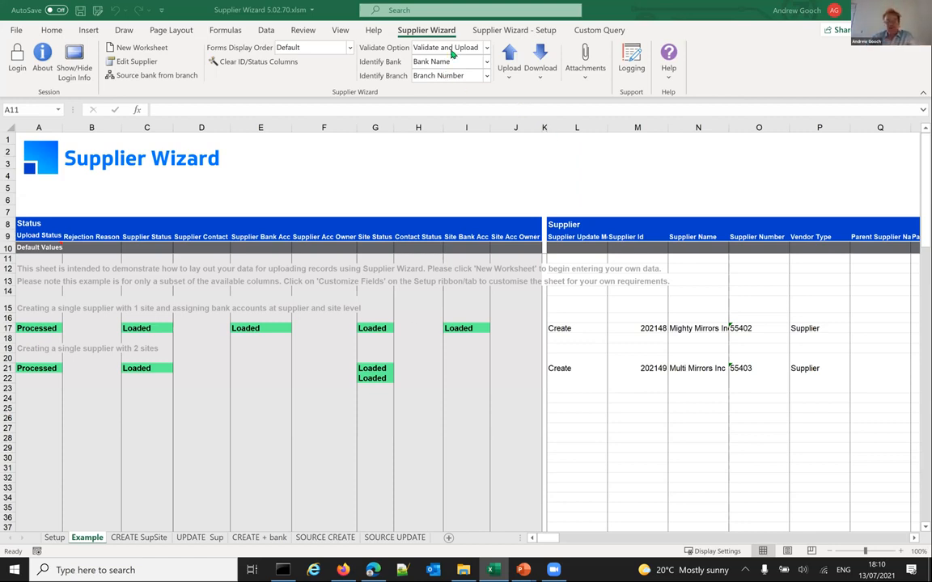
# Examine the Supplier Wizard setup and Custom Query commands, plus the status and supplier columns of the Example sheet.
pyautogui.click(509, 31)
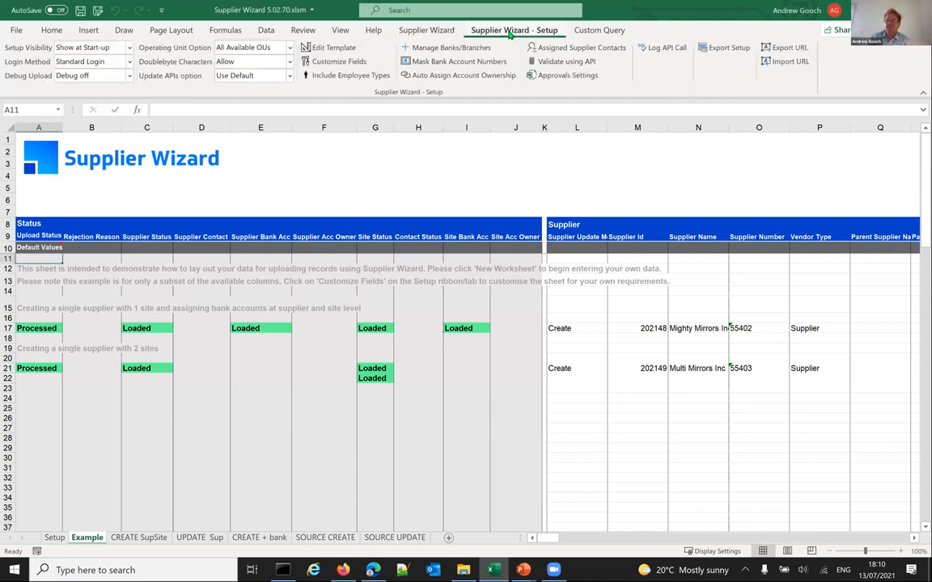
pyautogui.click(591, 31)
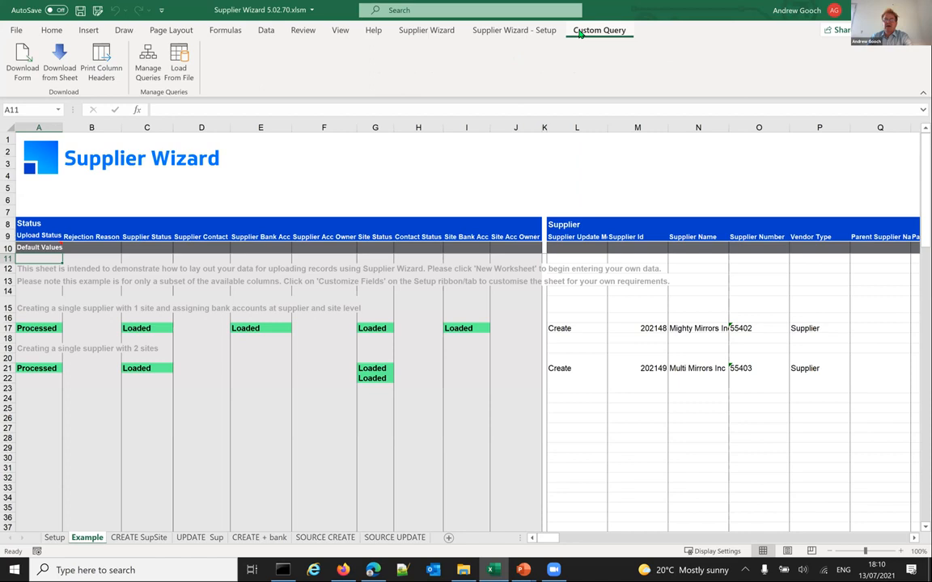
pyautogui.click(524, 37)
pyautogui.click(430, 35)
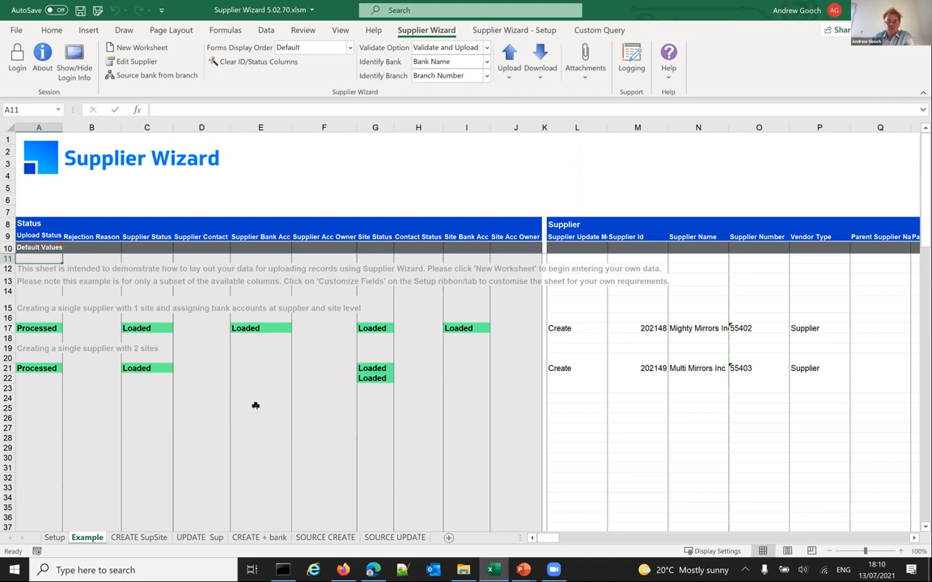
pyautogui.click(99, 388)
pyautogui.keyDown('shift'); pyautogui.click(406, 470); pyautogui.keyUp('shift')
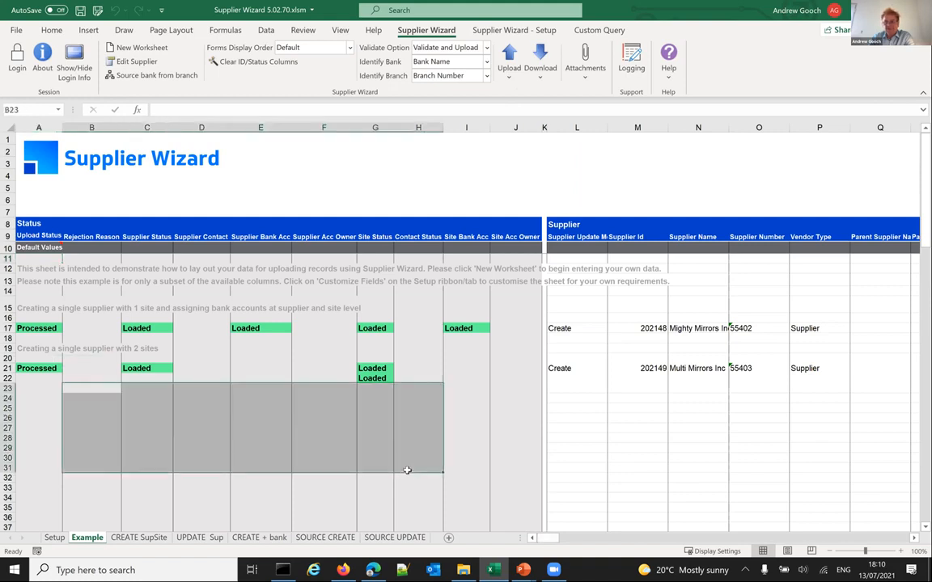
pyautogui.click(372, 328)
pyautogui.moveTo(554, 539); pyautogui.dragTo(535, 547)
pyautogui.hscroll(-3, 629, 488)
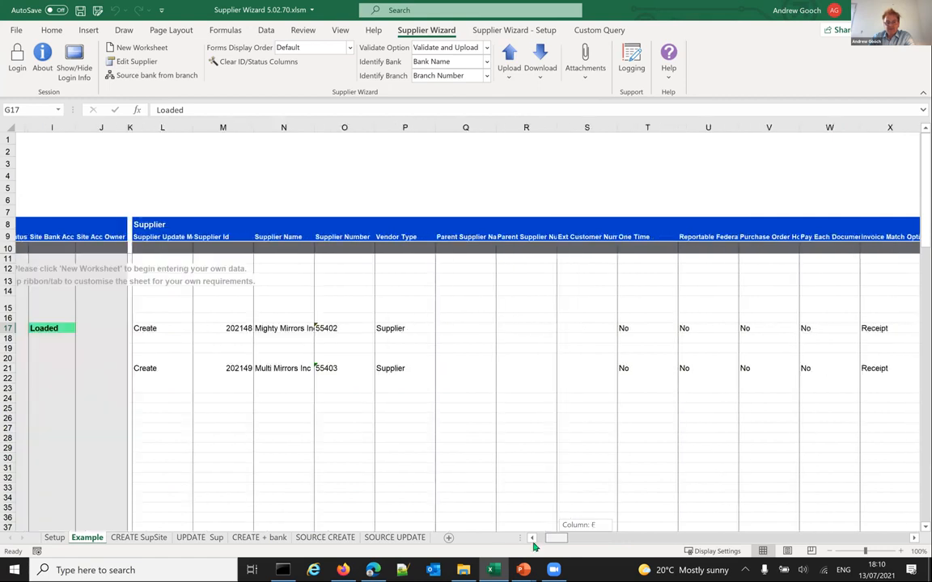
pyautogui.hscroll(-3, 613, 372)
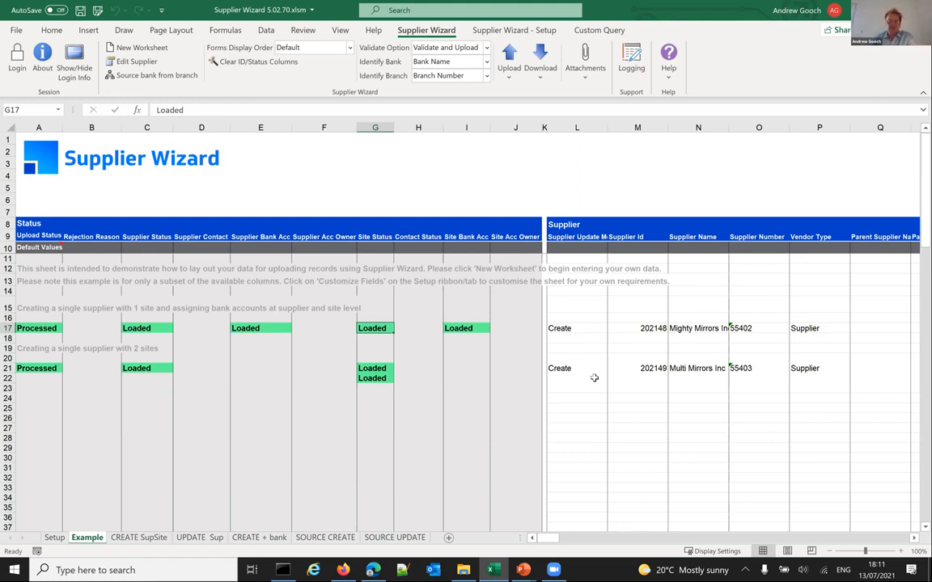
# On the CREATE SupSite sheet, enter Create as the supplier update mode in row 12.
pyautogui.click(150, 537)
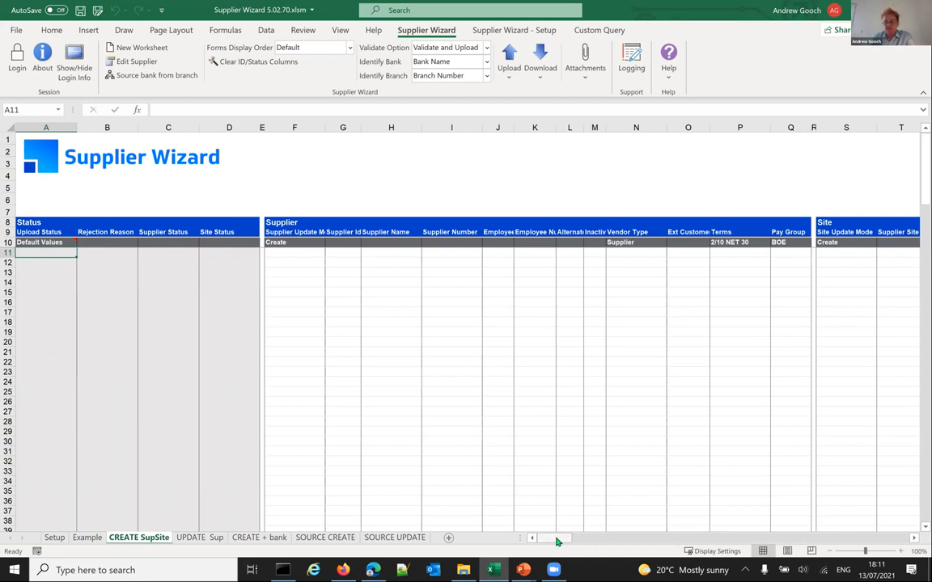
pyautogui.moveTo(556, 542)
pyautogui.mouseDown()
pyautogui.moveTo(634, 539)
pyautogui.moveTo(545, 547)
pyautogui.mouseUp()
pyautogui.click(293, 262)
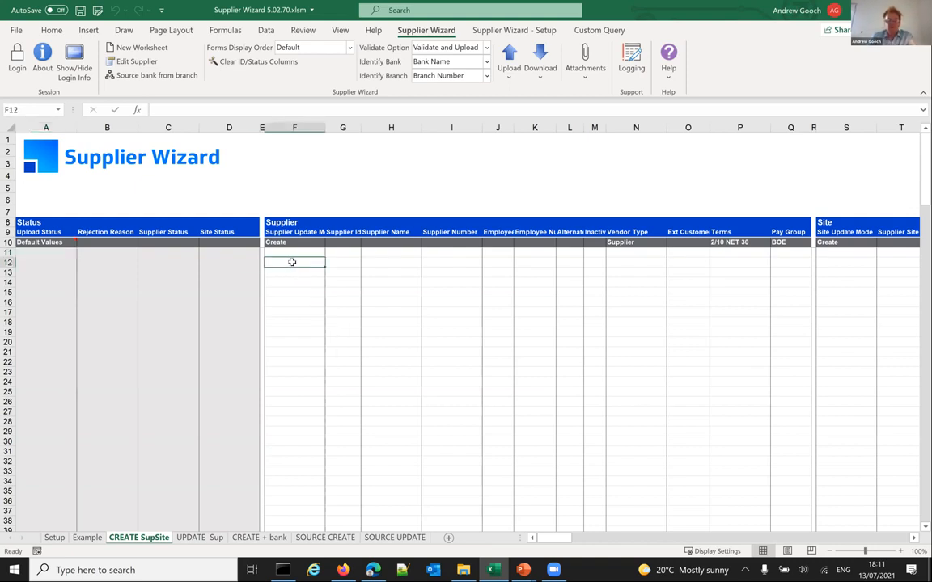
pyautogui.write('Create')
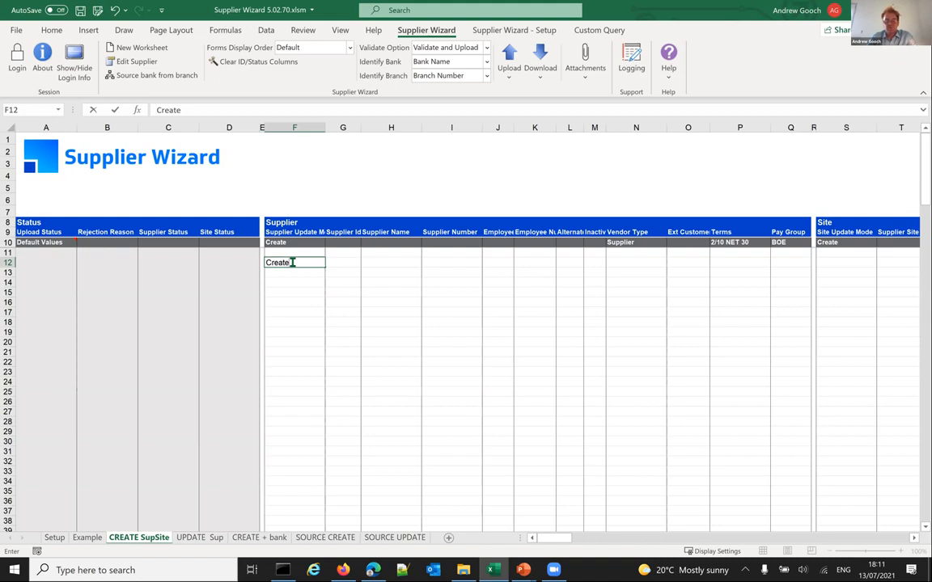
pyautogui.press('Tab')
pyautogui.press('Tab')
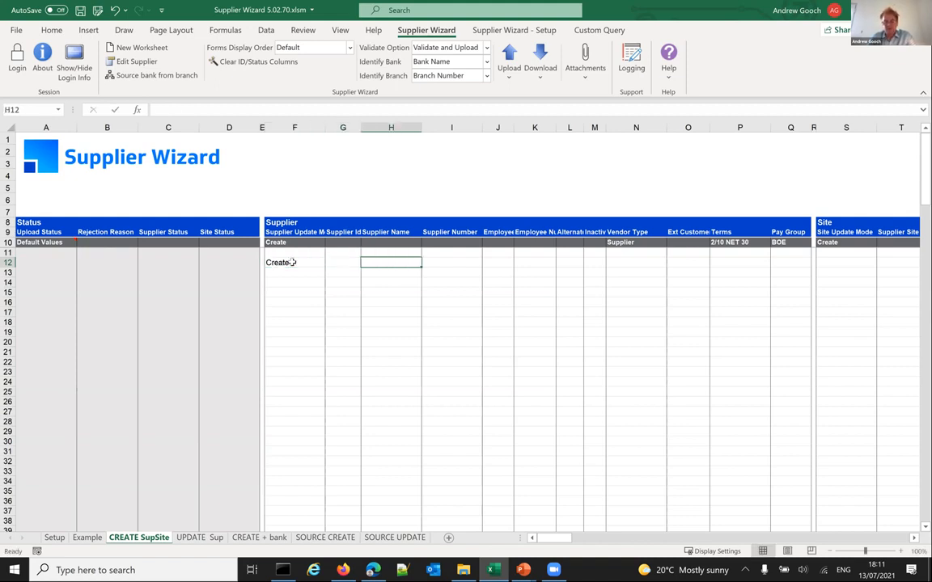
# Enter "Supplier ABCDEFG" as the supplier name in row 12.
pyautogui.write('Upplier ABVCDE')
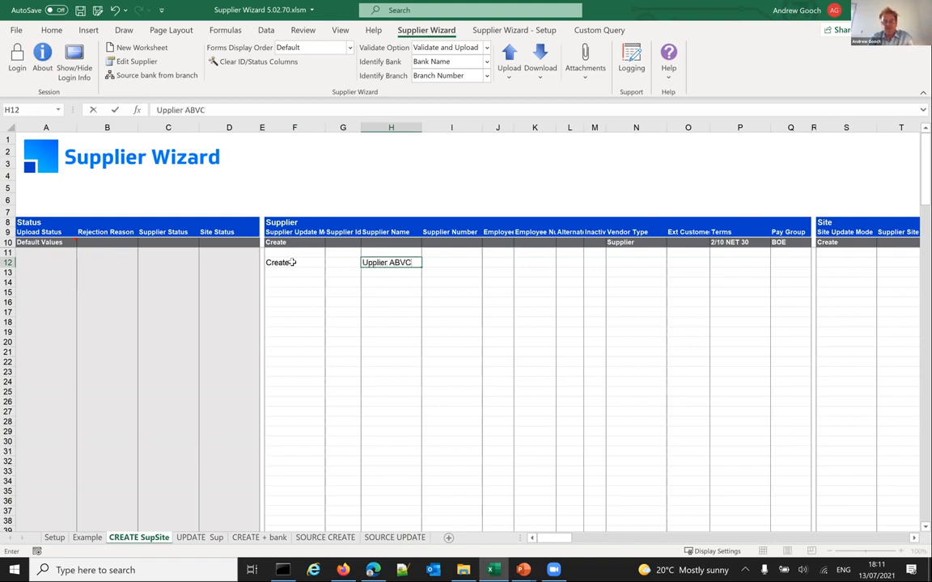
pyautogui.write('FG')
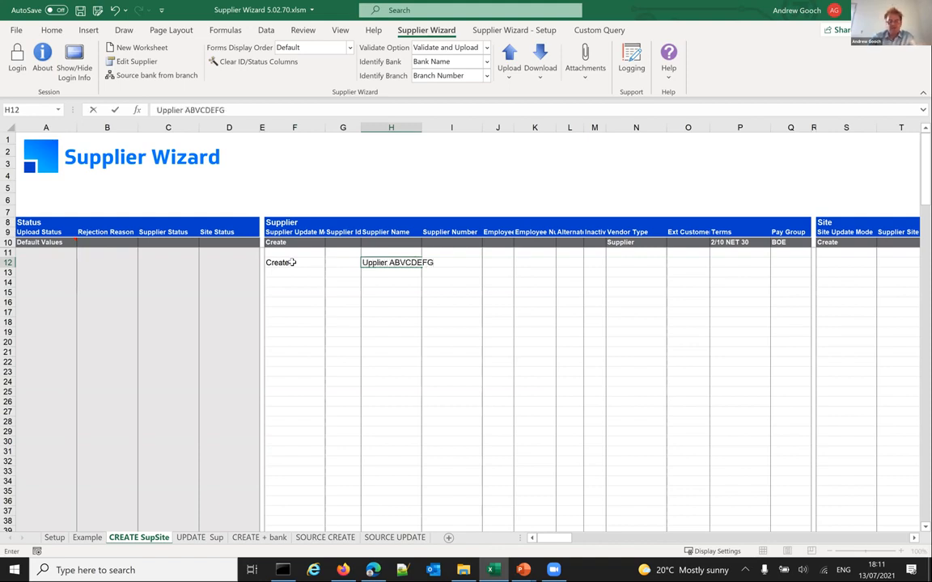
pyautogui.click(162, 111)
pyautogui.press('BackSpace')
pyautogui.write('Su')
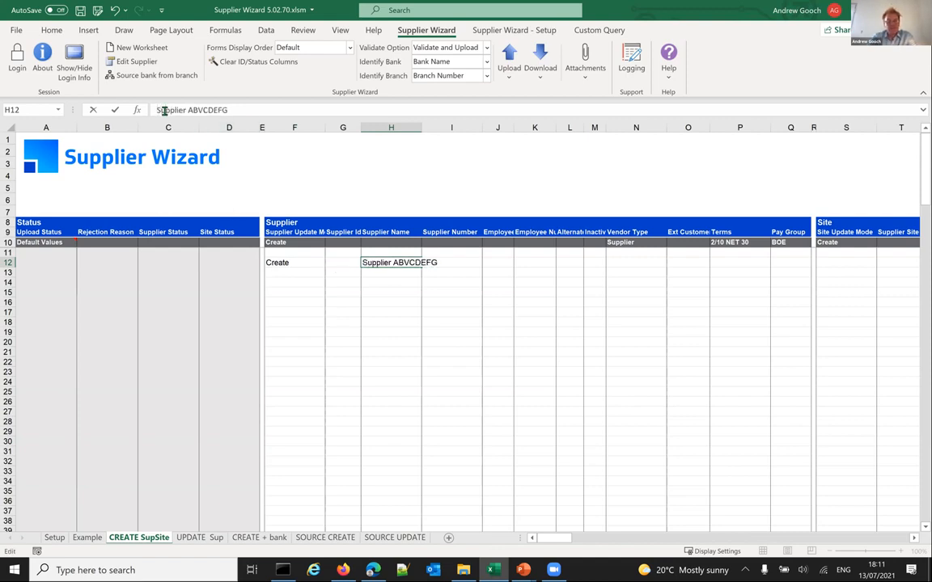
pyautogui.press('BackSpace')
pyautogui.press('Return')
# Enter Company as the vendor type for the supplier in row 12.
pyautogui.press('Up')
pyautogui.press('Right')
pyautogui.press('Right')
pyautogui.press('Right')
pyautogui.press('Right')
pyautogui.press('Right')
pyautogui.press('Right')
pyautogui.press('Right')
pyautogui.press('Right')
pyautogui.write('Company')
pyautogui.press('Tab')
pyautogui.press('Left')
pyautogui.press('Left')
pyautogui.press('Left')
pyautogui.press('Left')
pyautogui.press('Left')
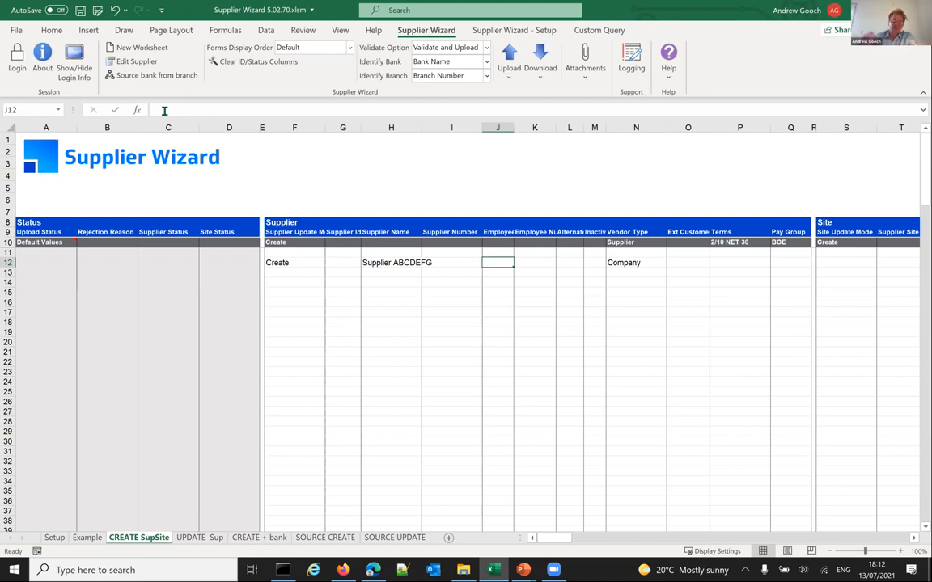
# Copy supplier rows 8 to 58 from the SOURCE CREATE sheet and paste them as values from row 14 of CREATE SupSite.
pyautogui.click(325, 538)
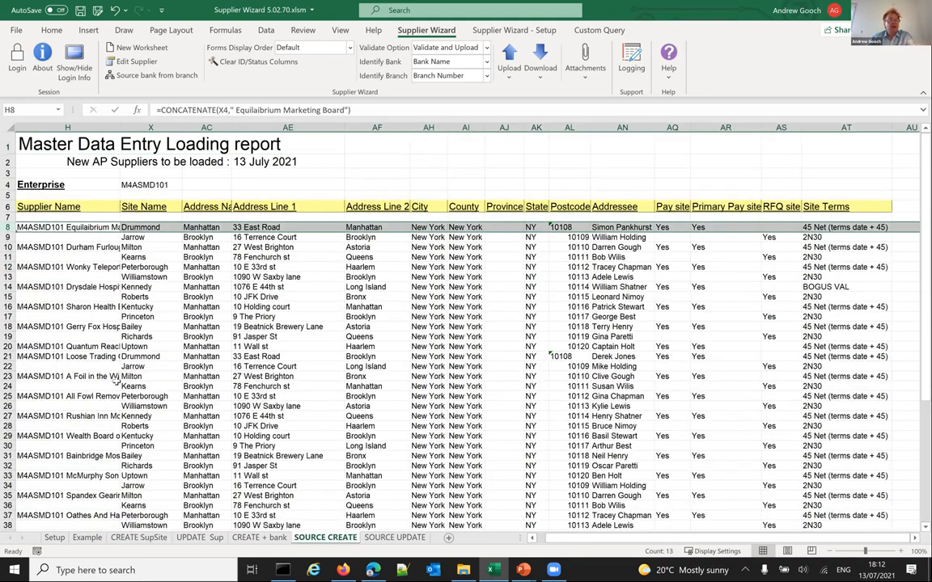
pyautogui.scroll(-1, 16, 469)
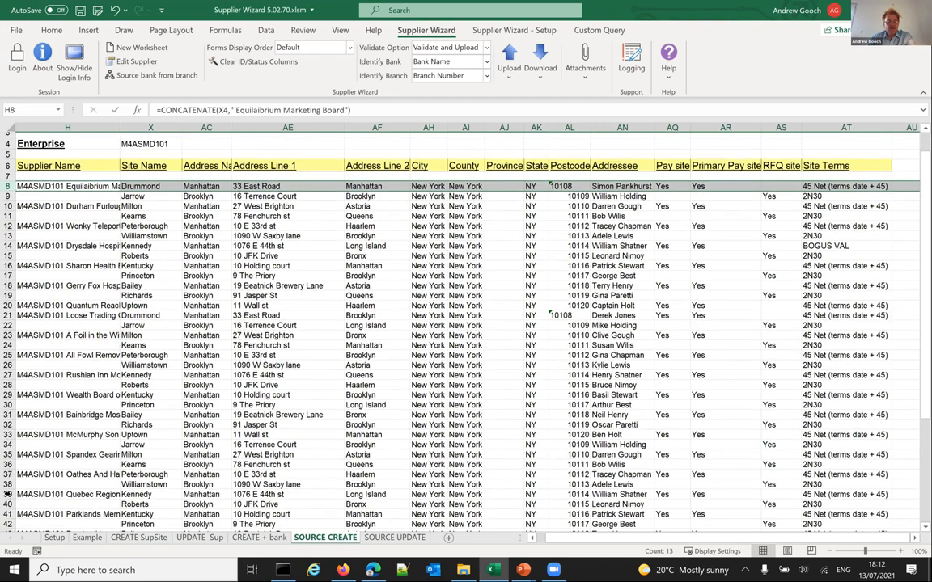
pyautogui.scroll(-1, 7, 493)
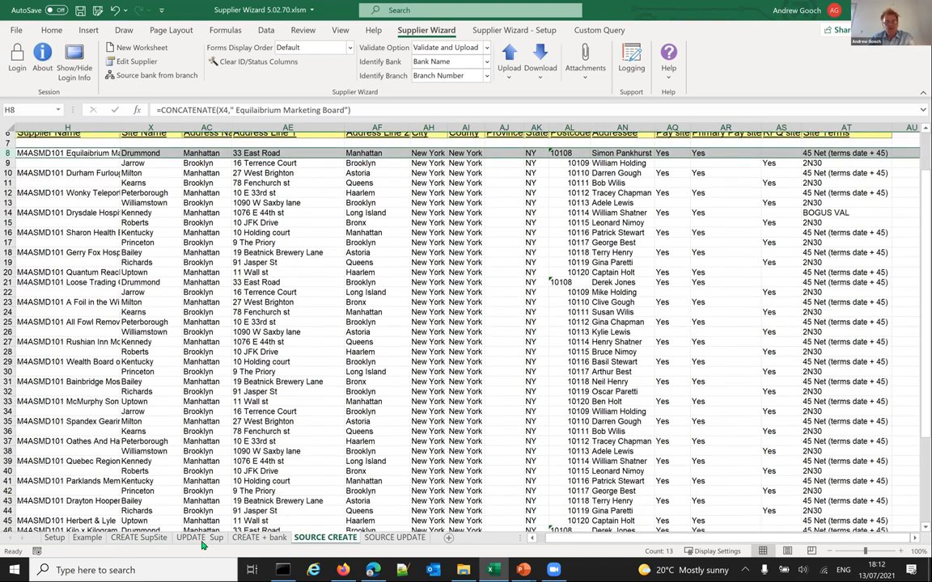
pyautogui.scroll(-5, 178, 488)
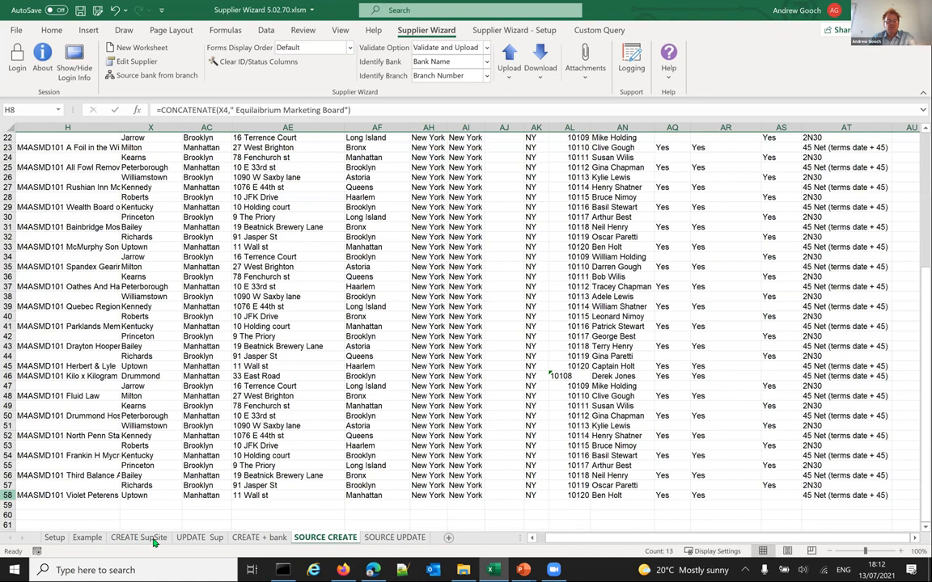
pyautogui.click(141, 538)
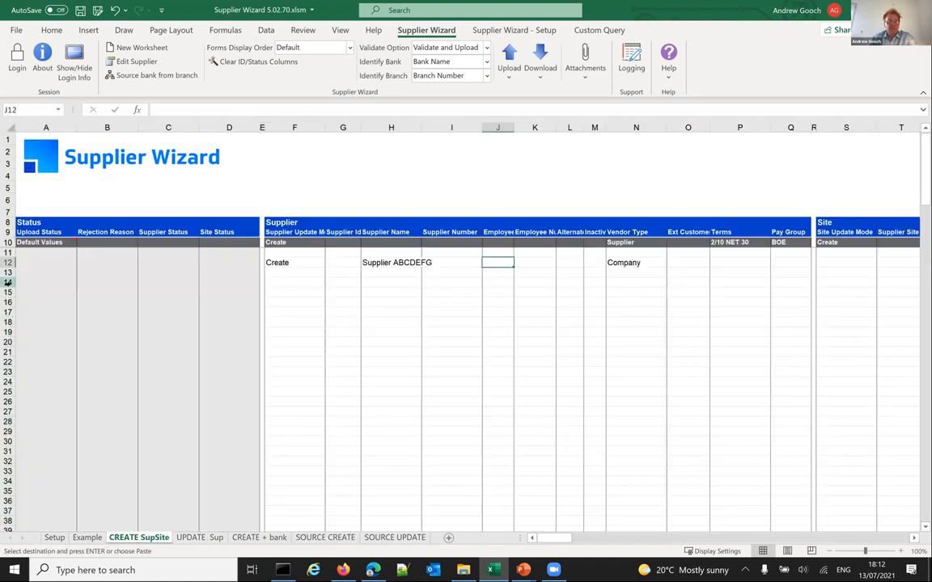
pyautogui.click(8, 282)
pyautogui.rightClick(7, 282)
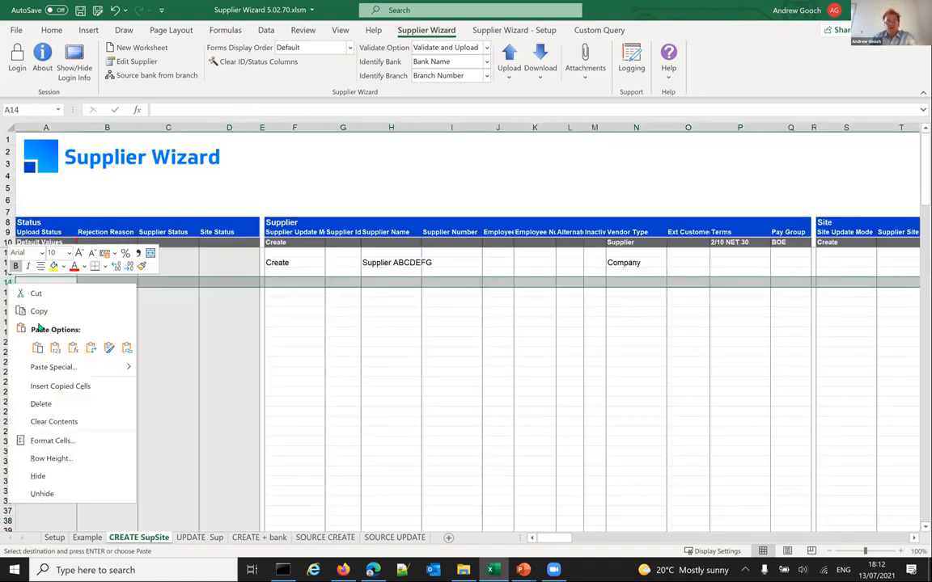
pyautogui.click(55, 348)
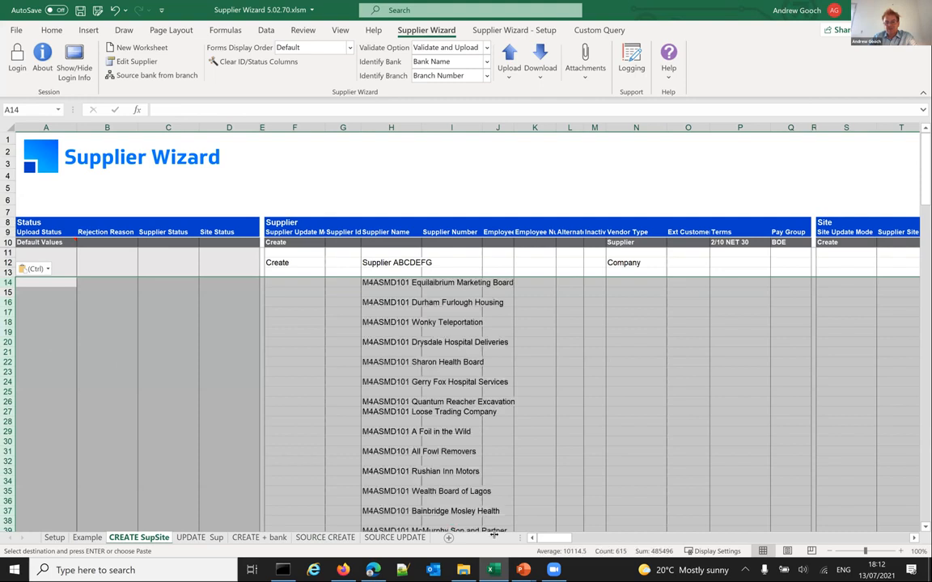
# Examine the pasted supplier rows and compare the vendor type cells with the default value in row 10.
pyautogui.moveTo(560, 544); pyautogui.dragTo(535, 543)
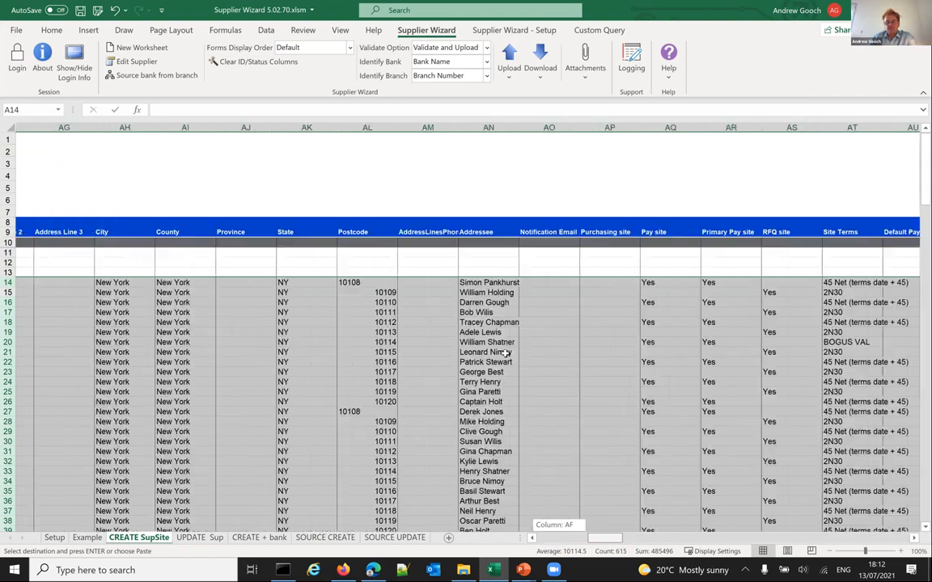
pyautogui.click(528, 290)
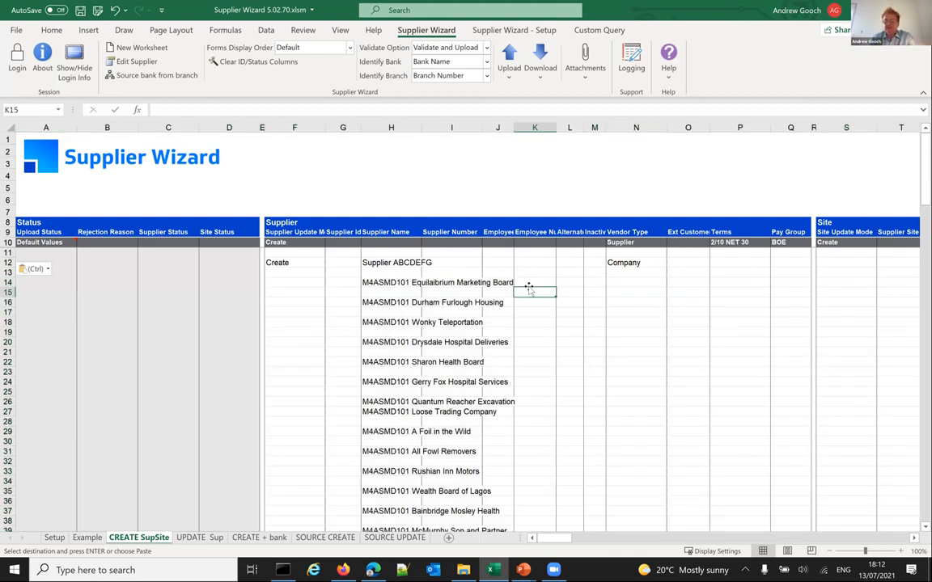
pyautogui.click(622, 263)
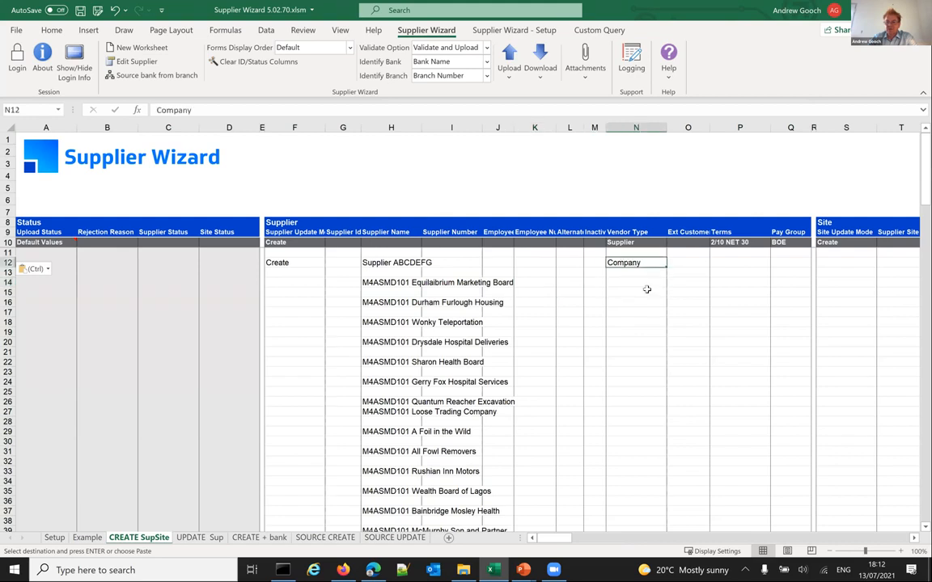
pyautogui.click(636, 281)
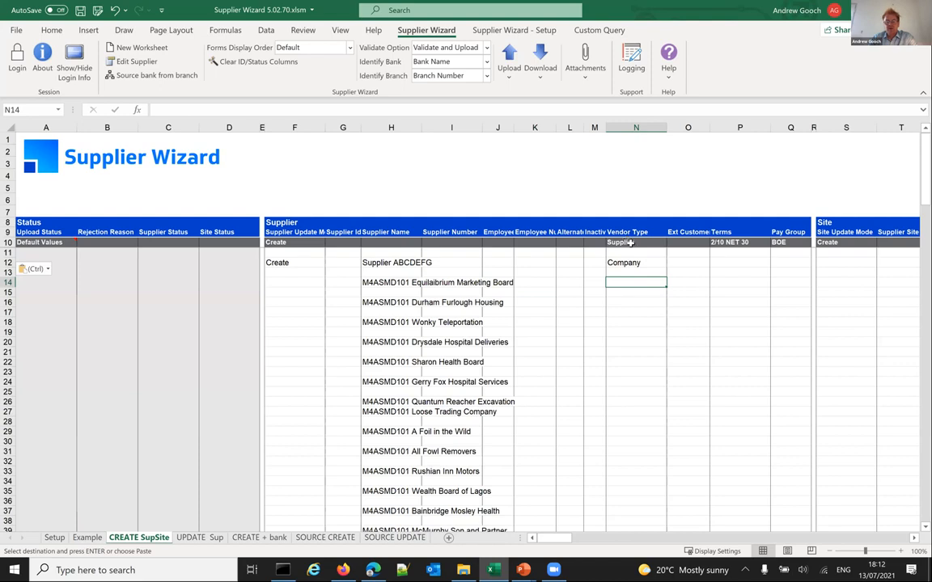
pyautogui.click(8, 242)
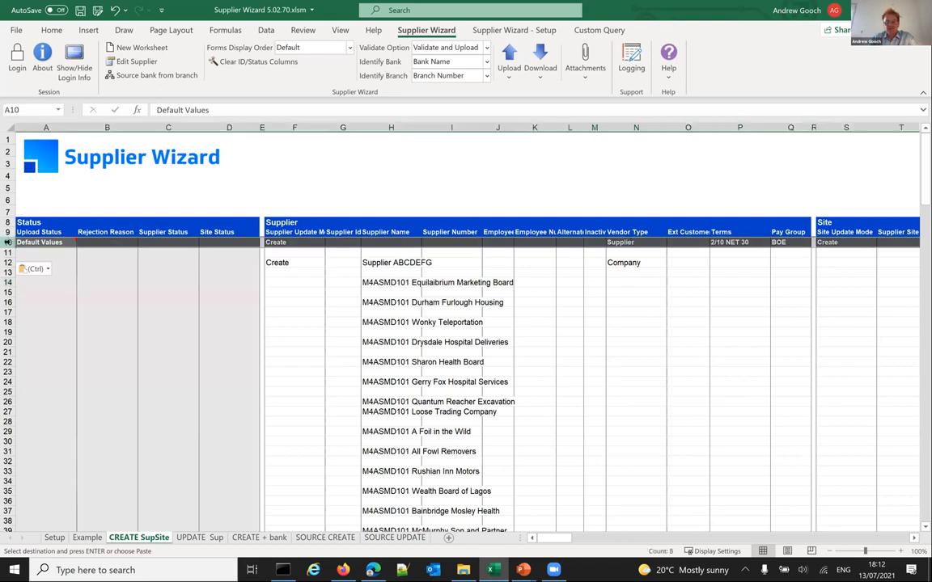
pyautogui.click(643, 242)
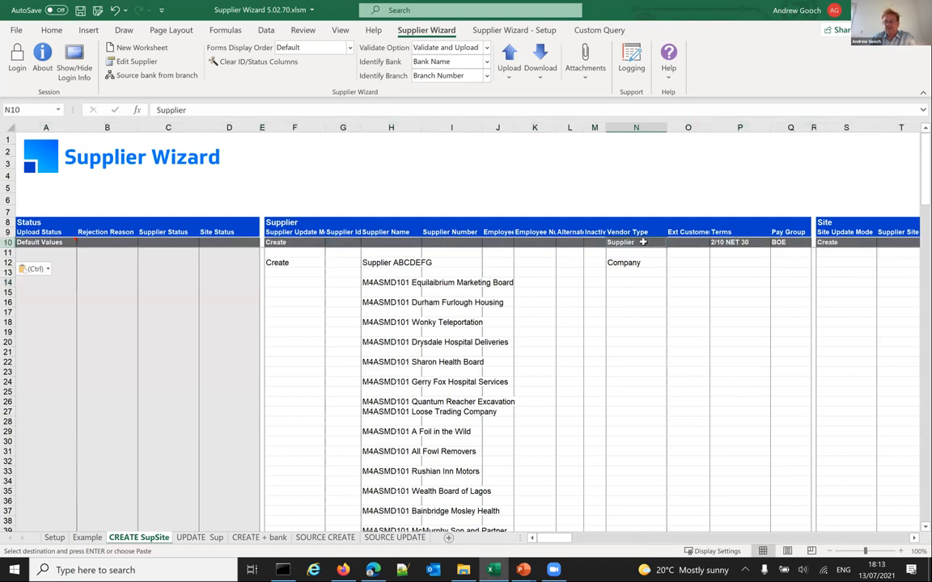
pyautogui.click(629, 280)
pyautogui.click(629, 301)
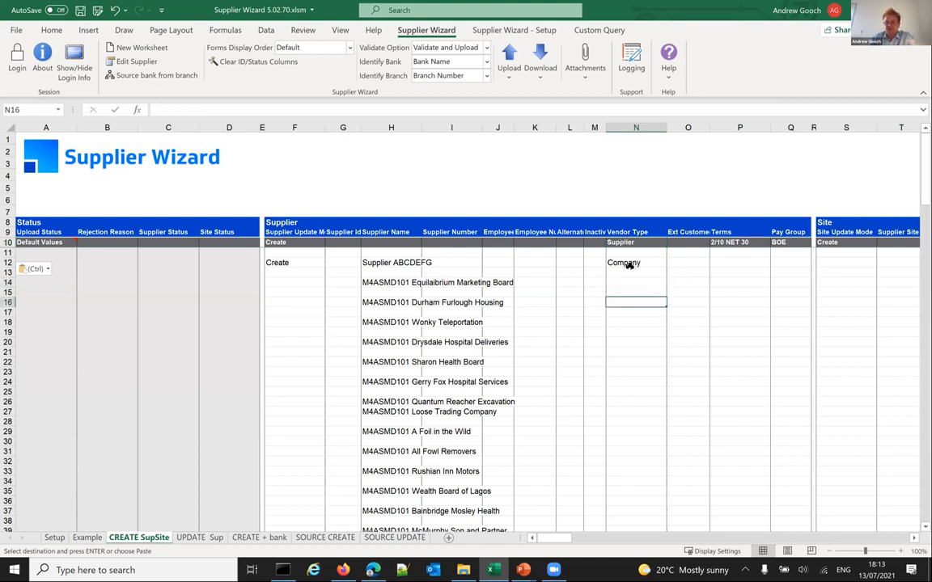
pyautogui.click(620, 264)
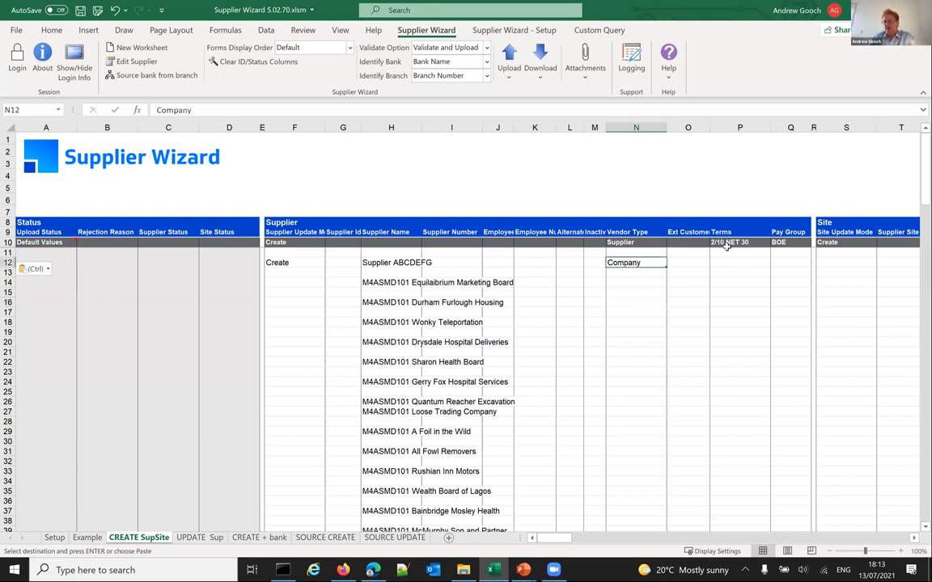
# Examine the site columns' default values for operating unit and country in row 10.
pyautogui.moveTo(570, 540); pyautogui.dragTo(583, 542)
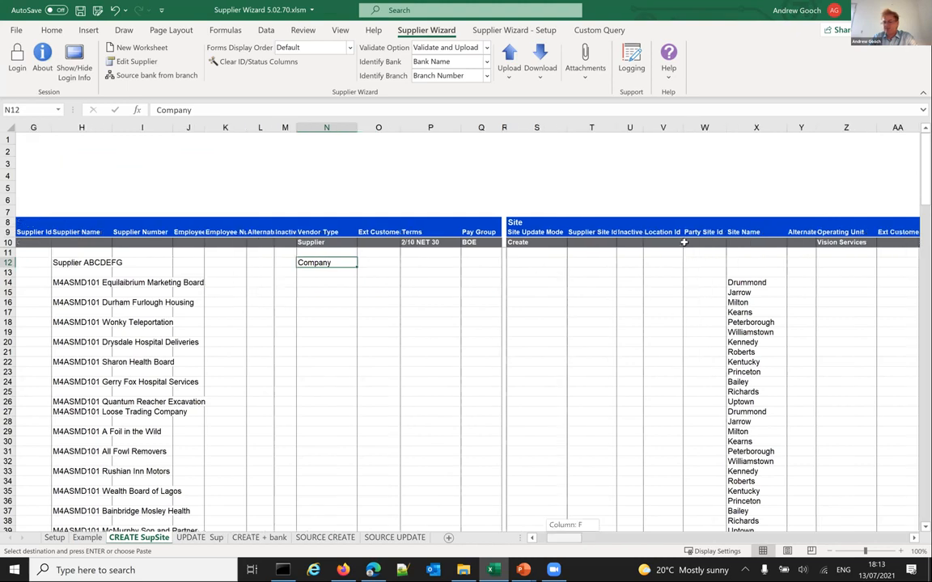
pyautogui.hscroll(3, 684, 242)
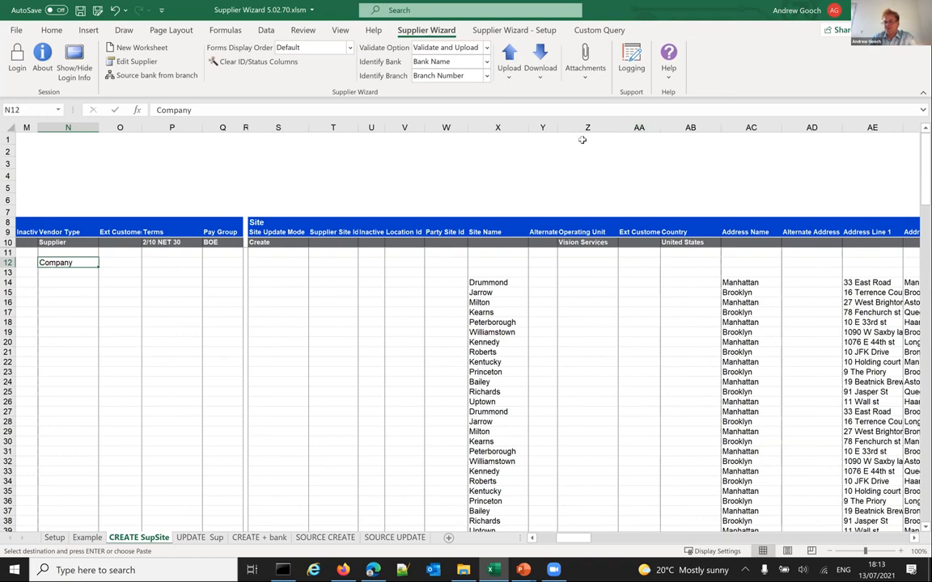
pyautogui.click(582, 242)
pyautogui.click(676, 232)
pyautogui.click(685, 242)
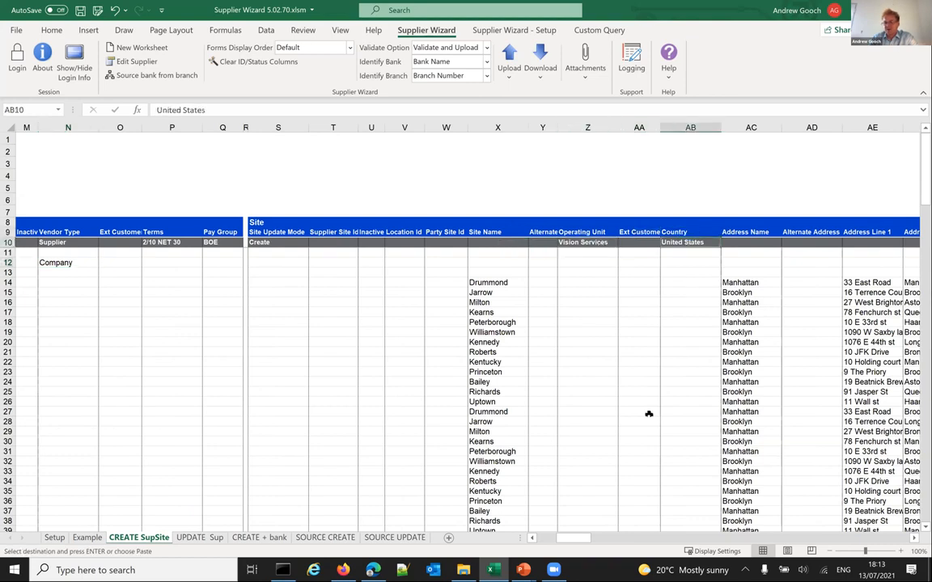
pyautogui.click(550, 539)
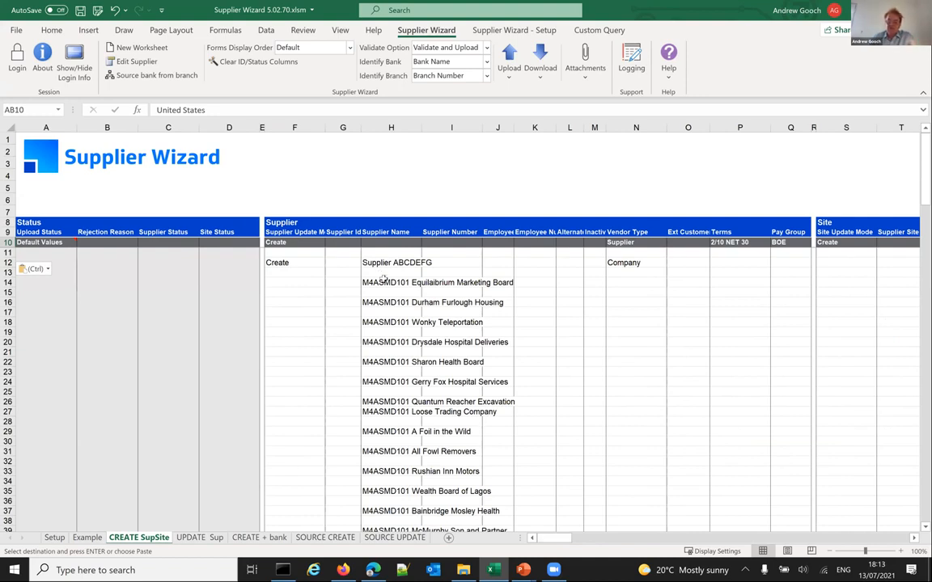
# Start uploading all rows of the CREATE SupSite worksheet and agree to upload its entire content.
pyautogui.moveTo(384, 280); pyautogui.dragTo(490, 355)
pyautogui.click(510, 71)
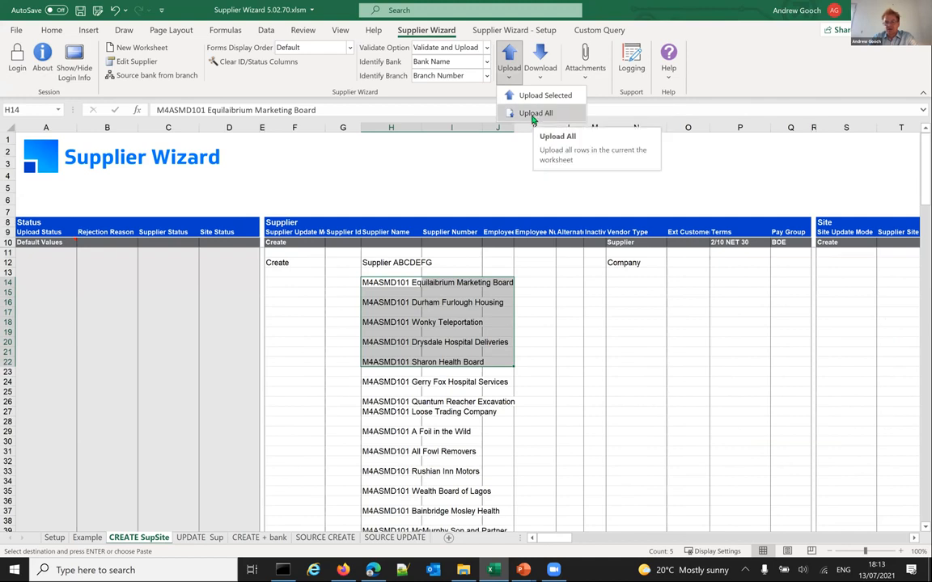
pyautogui.click(533, 116)
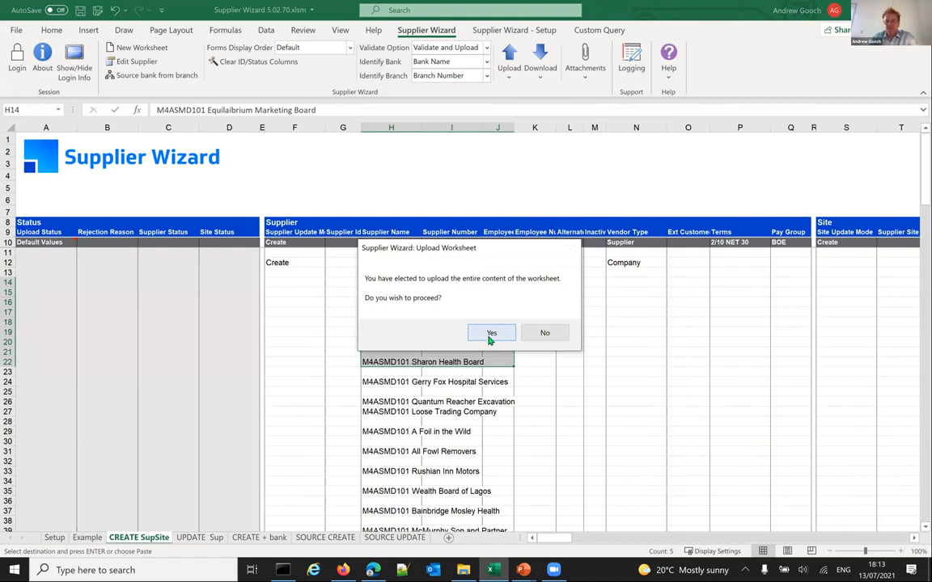
pyautogui.click(491, 334)
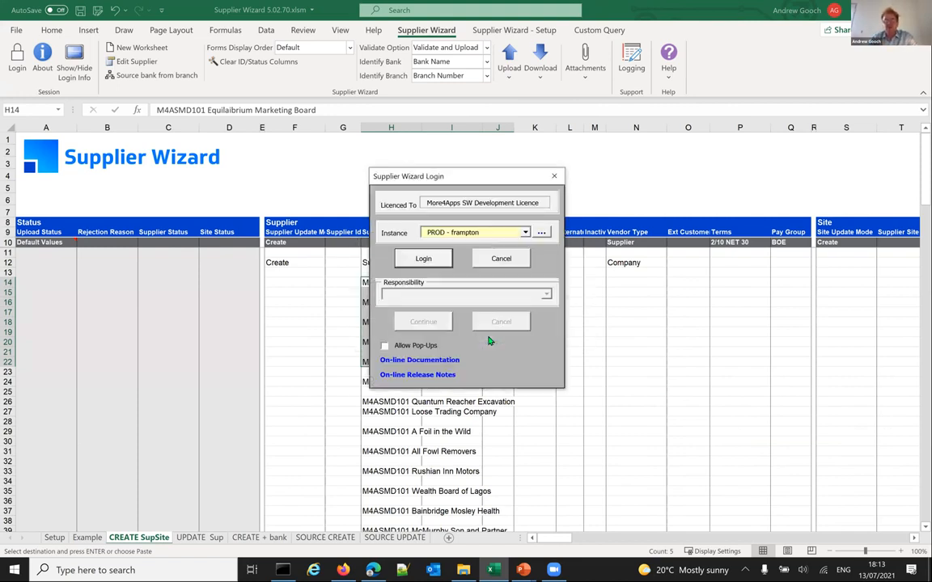
# Review the instance addresses, choose the PROD - frampton instance and log in to Oracle by entering the account password.
pyautogui.click(541, 232)
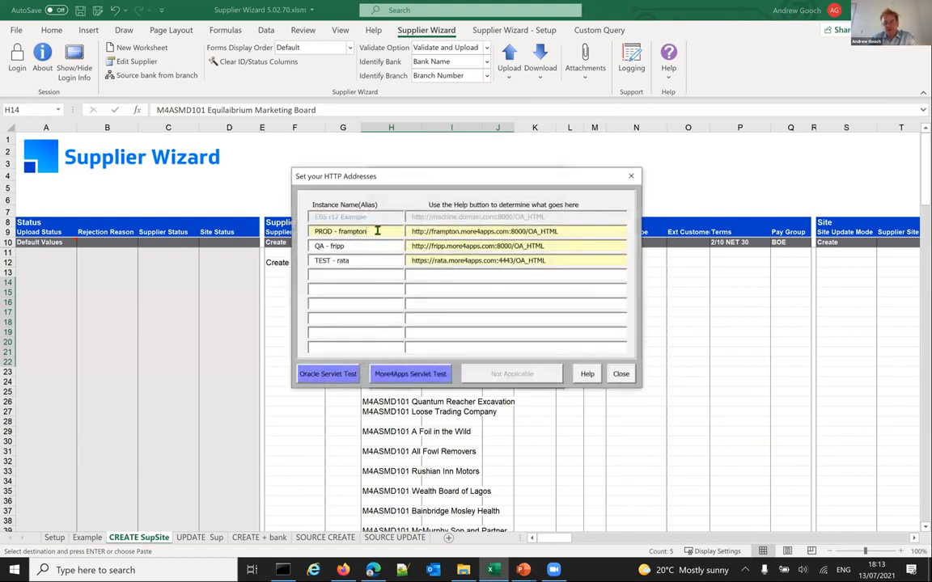
pyautogui.click(624, 375)
pyautogui.click(524, 233)
pyautogui.click(477, 243)
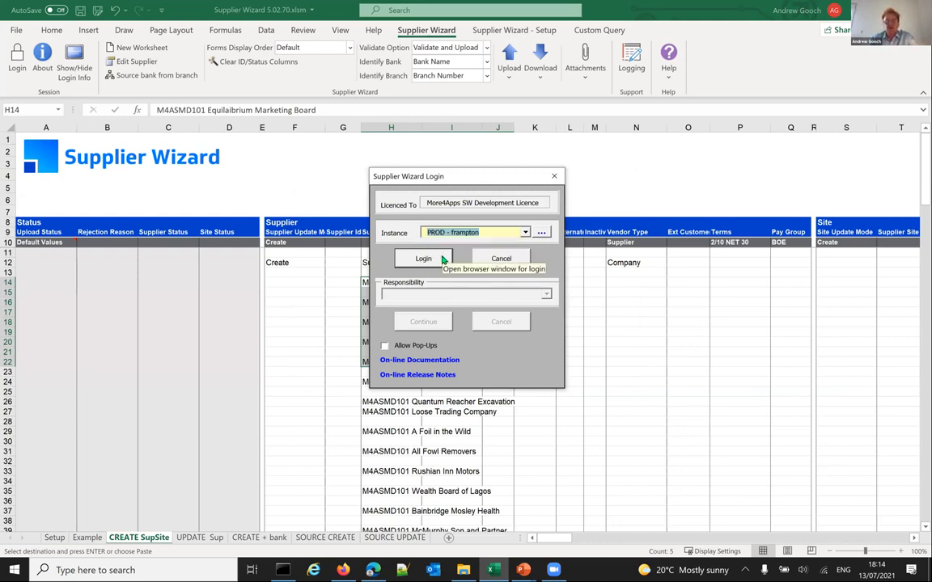
pyautogui.click(443, 259)
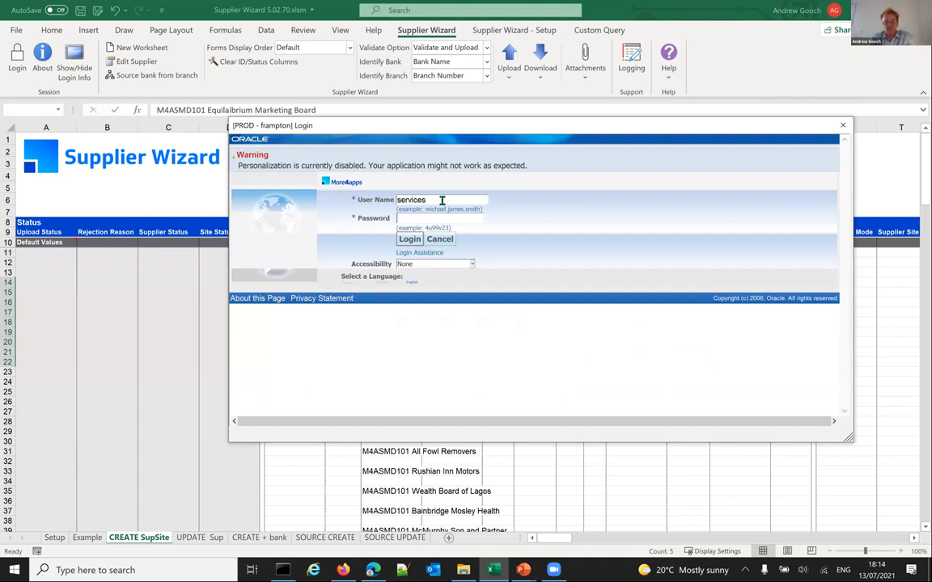
pyautogui.write('•')
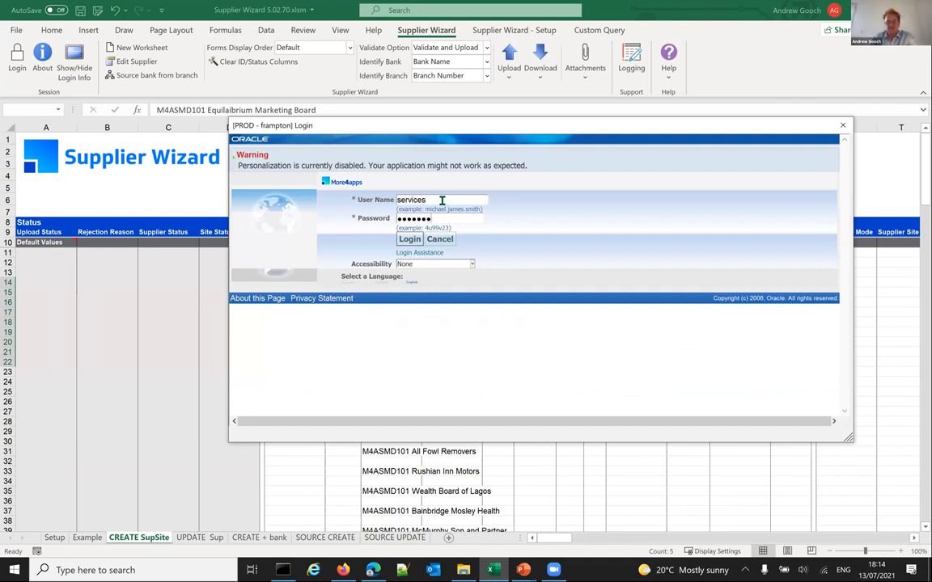
pyautogui.click(418, 241)
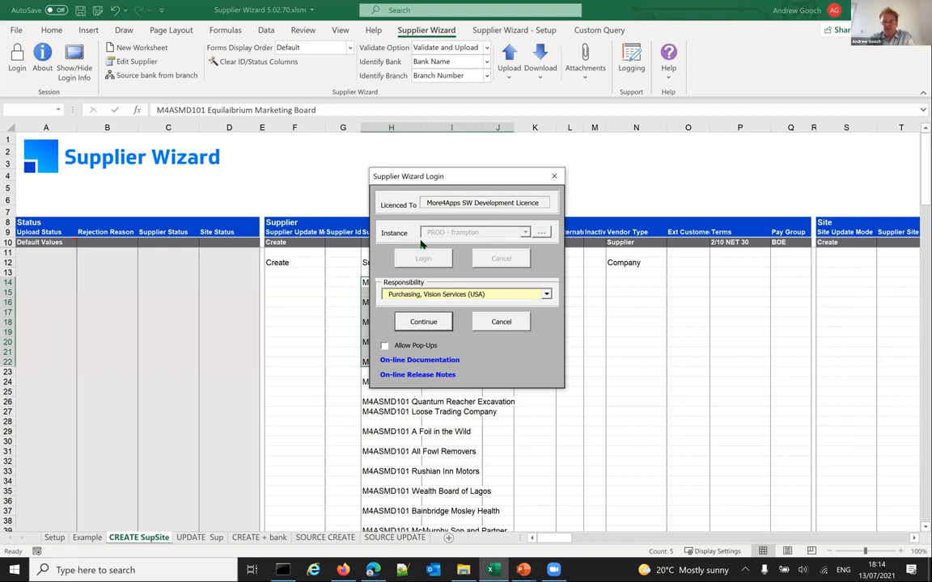
# Switch to the browser to view the Oracle Payables supplier Quick Update page, and return to the workbook login.
pyautogui.hotkey('alt', 'Tab')
pyautogui.hotkey('alt', 'Tab')
pyautogui.hotkey('alt', 'Tab')
pyautogui.hotkey('alt', 'Tab')
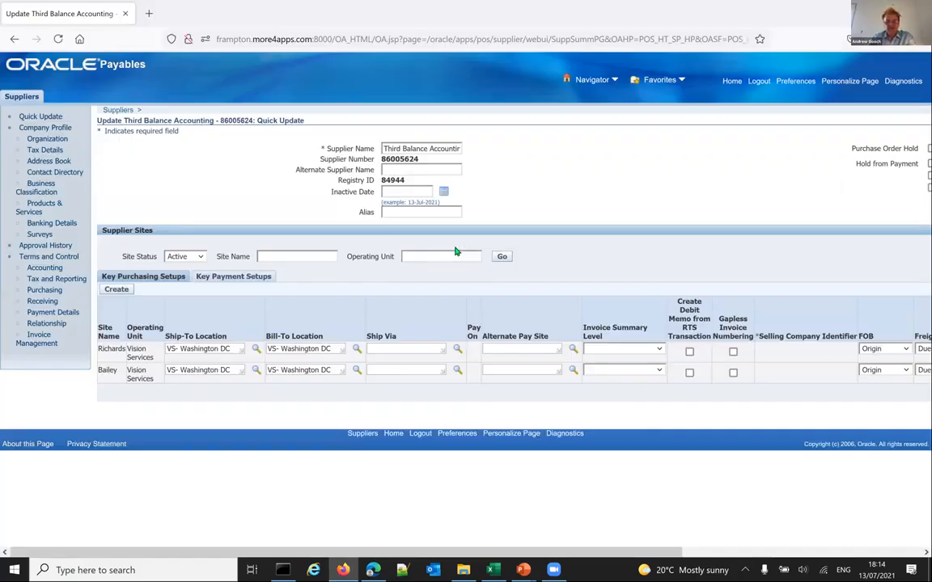
pyautogui.hotkey('alt', 'Tab')
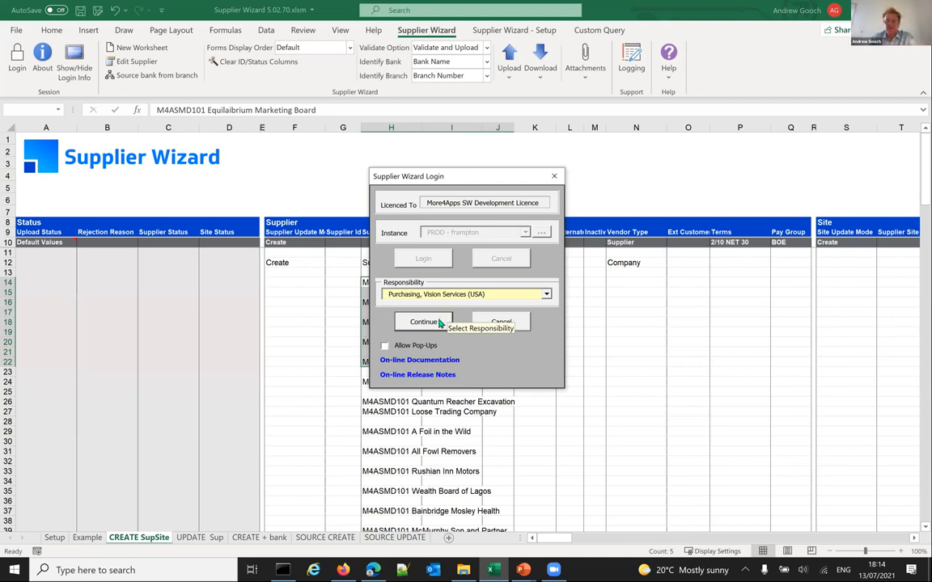
# Run the upload under the Purchasing, Vision Services (USA) responsibility, declining further validation messages and closing the completion summary.
pyautogui.click(439, 323)
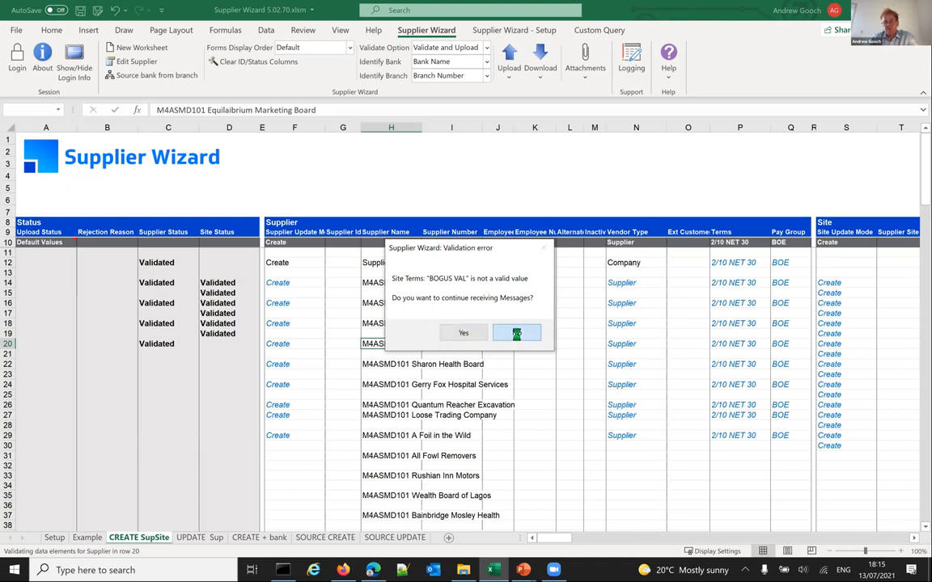
pyautogui.click(517, 334)
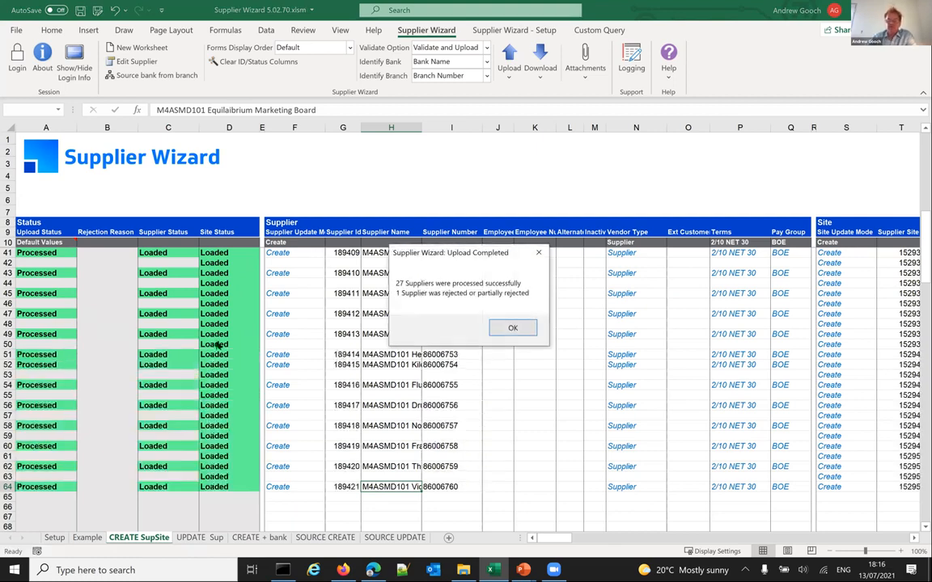
pyautogui.click(503, 325)
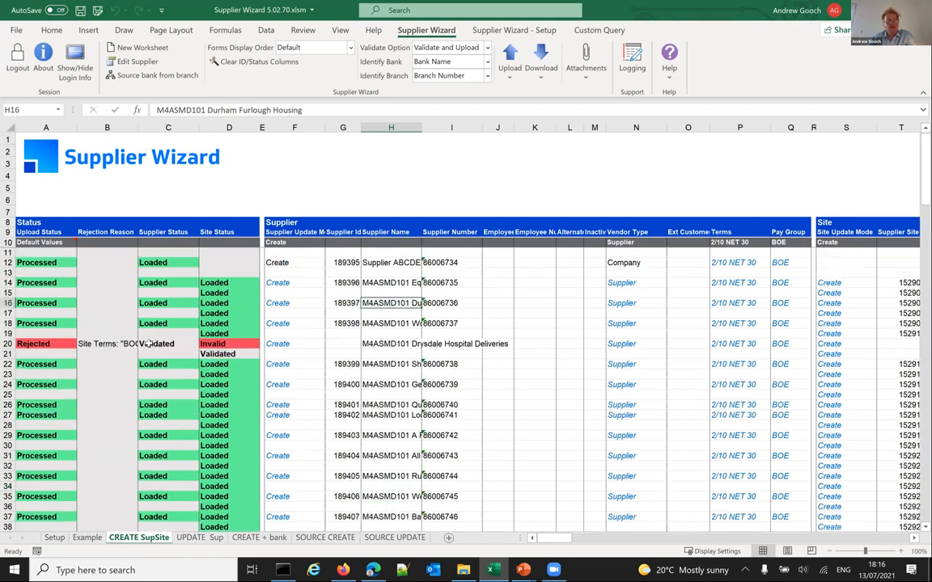
# Examine the rejection reason and site status of the supplier in row 20 and locate its invalid Site Terms cell.
pyautogui.click(97, 345)
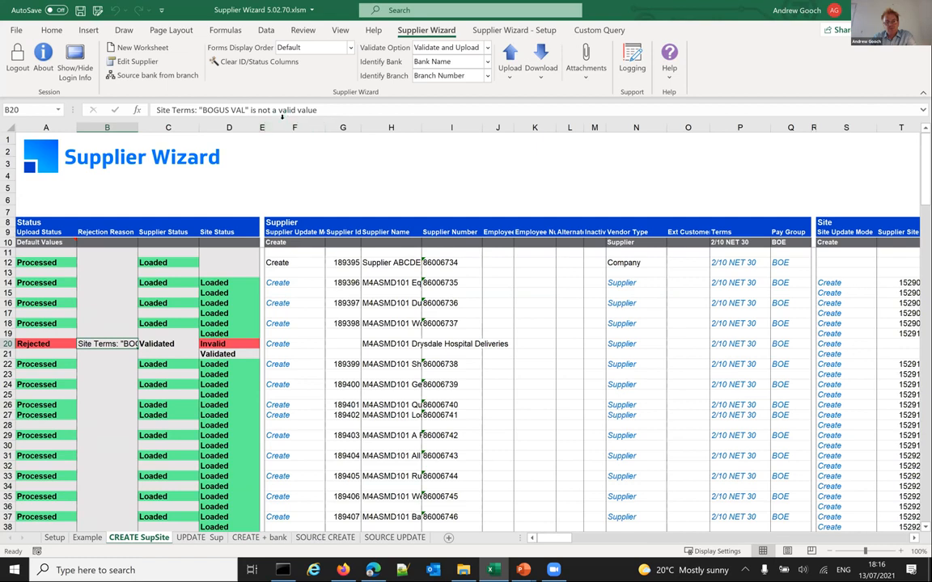
pyautogui.click(225, 345)
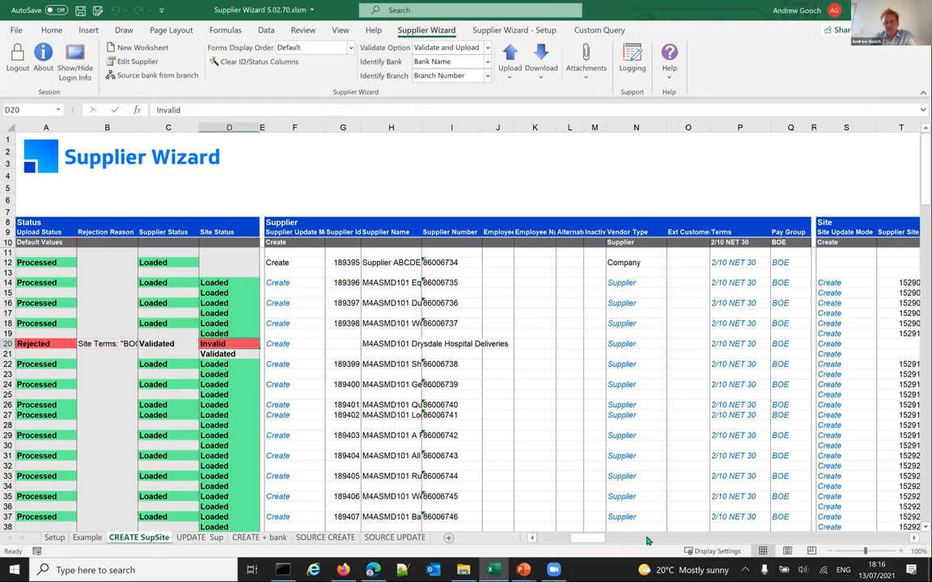
pyautogui.hscroll(10, 726, 404)
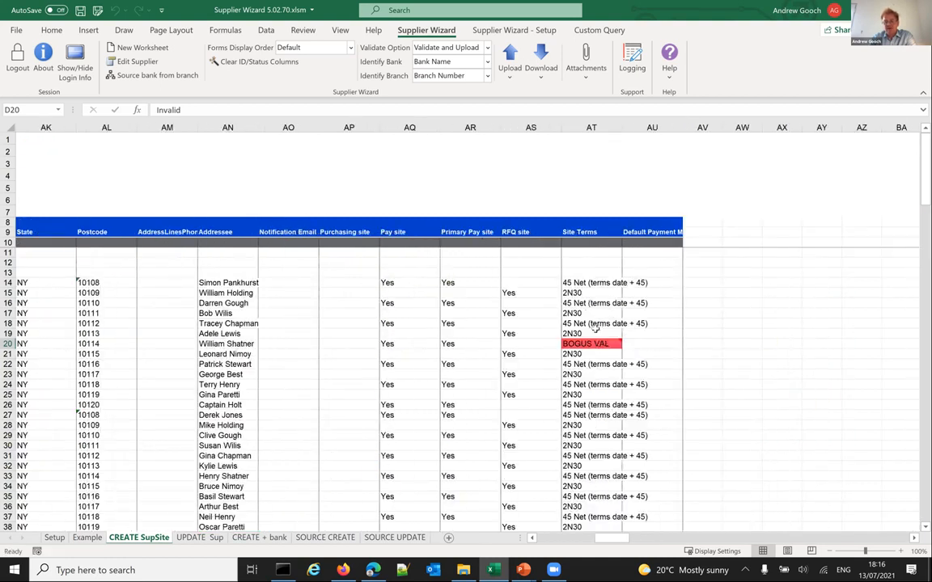
pyautogui.click(589, 344)
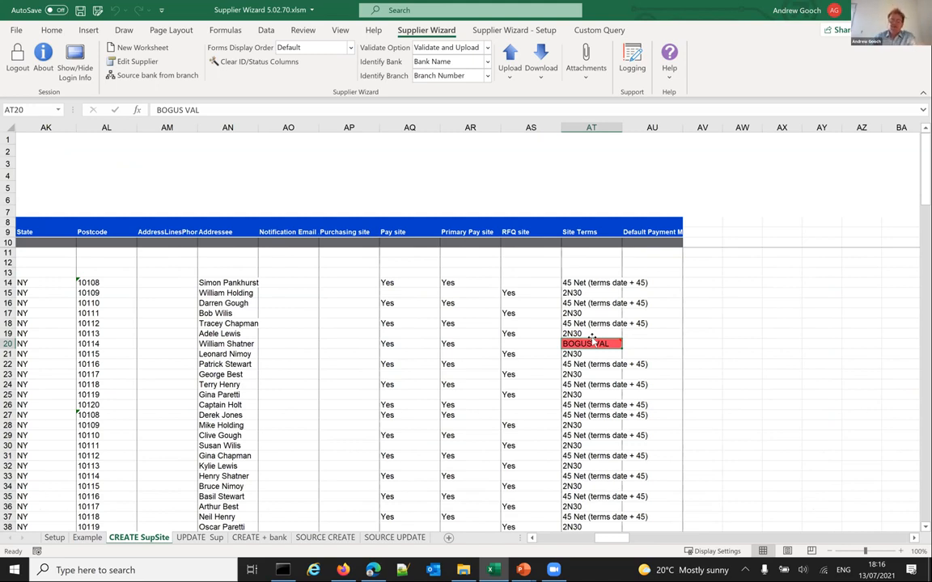
# Try filling the Site Terms value 2N30 from row 19 down into row 20, and undo the fill.
pyautogui.moveTo(590, 335); pyautogui.dragTo(583, 344)
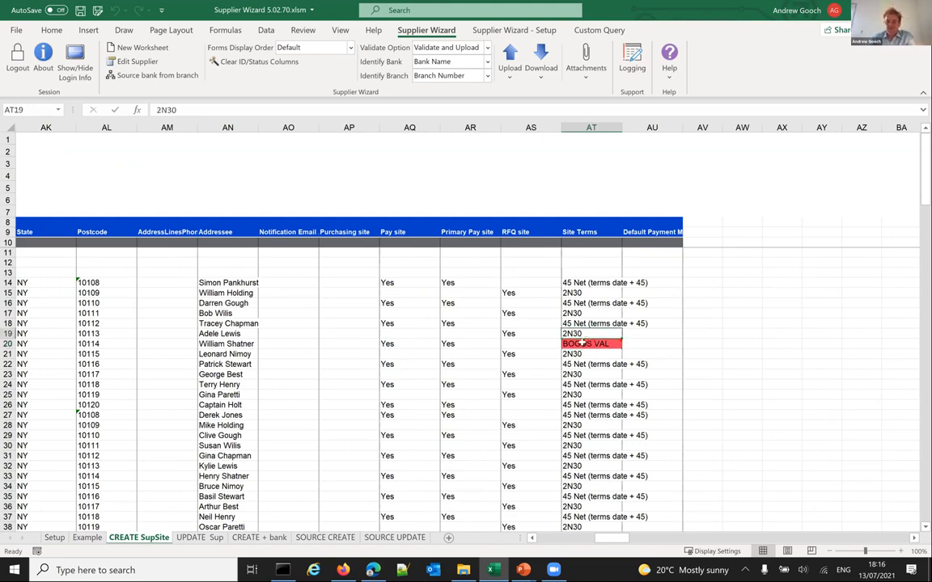
pyautogui.hotkey('ctrl', 'd')
pyautogui.click(582, 343)
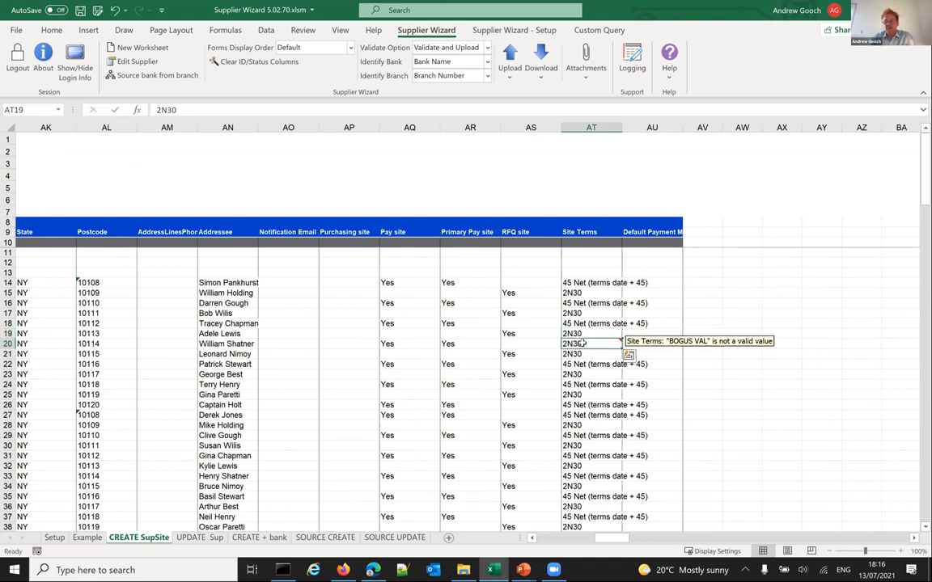
pyautogui.hotkey('ctrl', 'z')
pyautogui.click(549, 345)
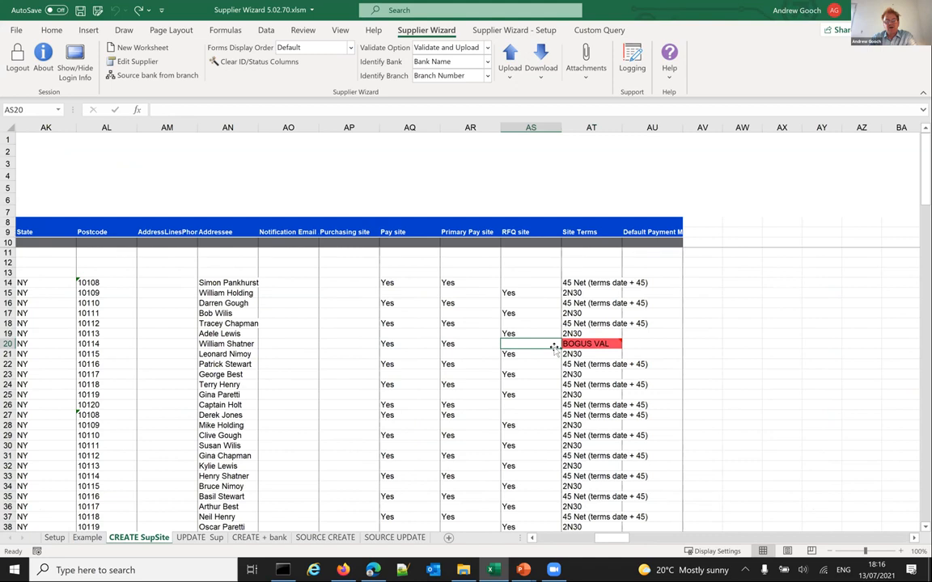
# Open the supplier in row 20 in the edit form from its Site Terms cell and browse the supplier Terms options.
pyautogui.moveTo(586, 344)
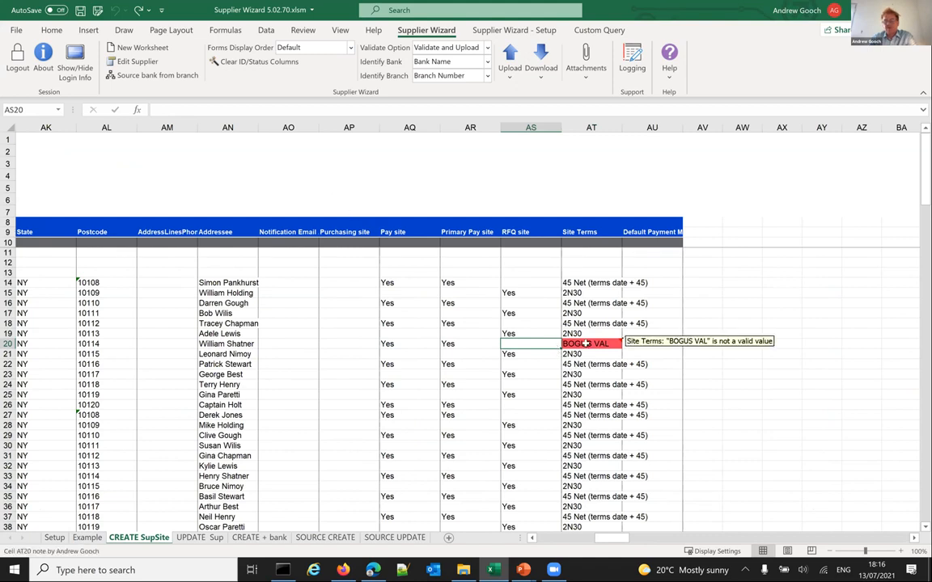
pyautogui.click(586, 344)
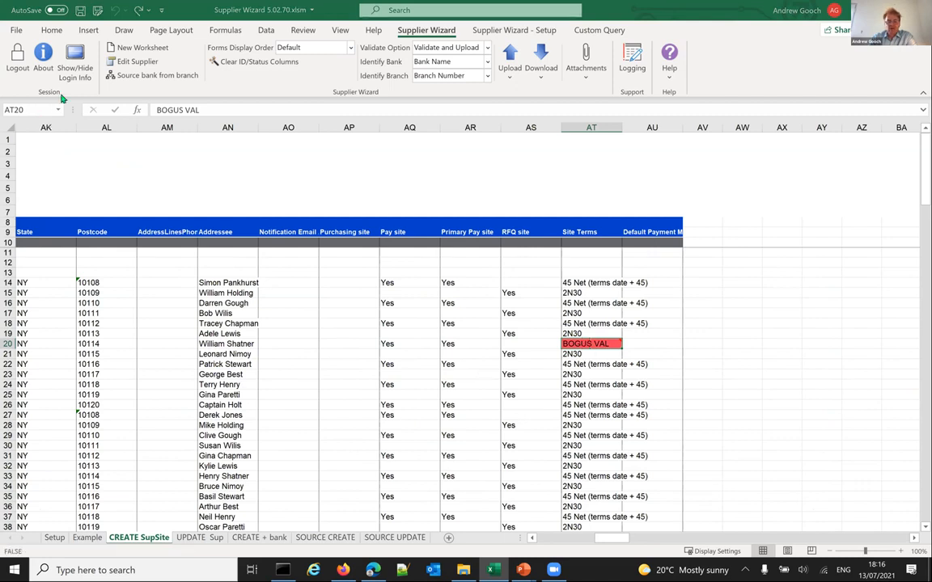
pyautogui.click(136, 62)
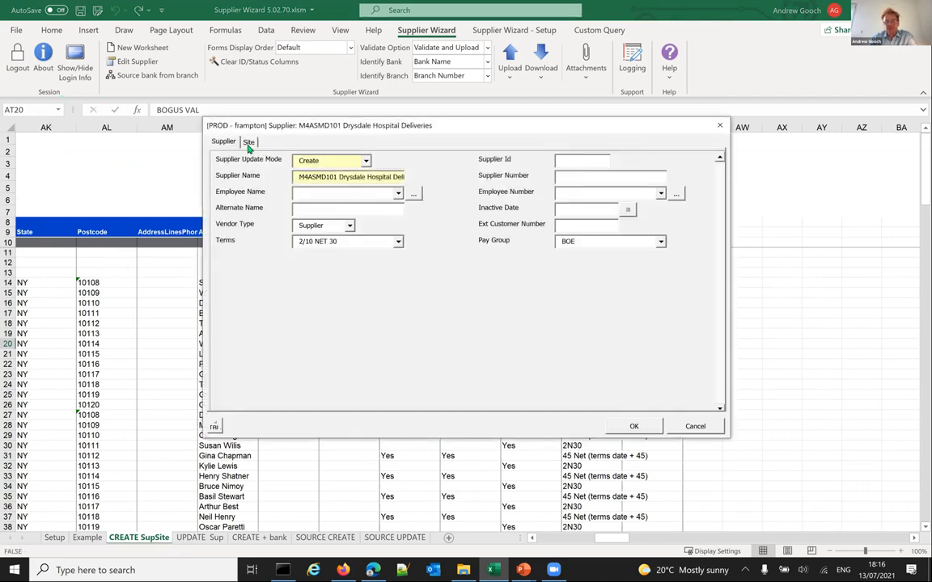
pyautogui.click(399, 242)
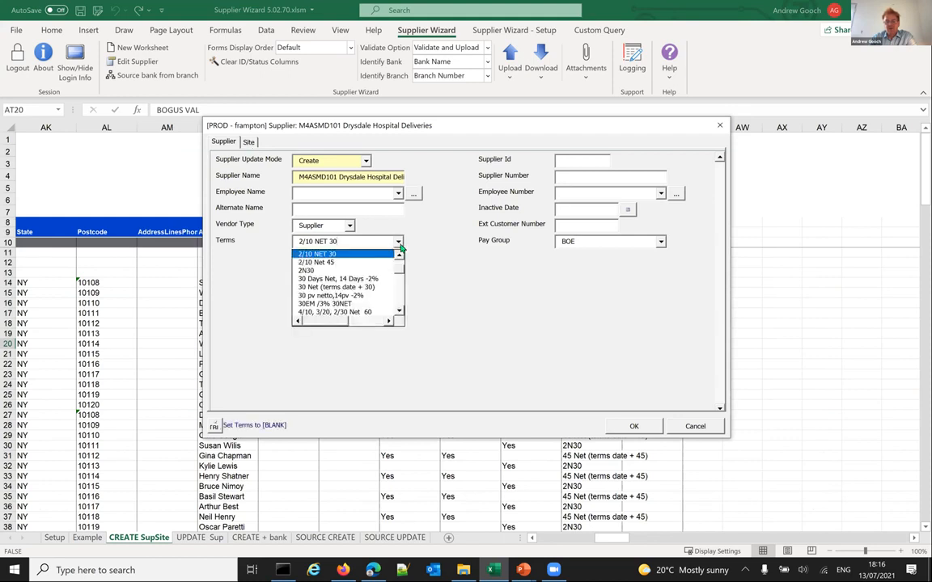
pyautogui.scroll(3, 397, 275)
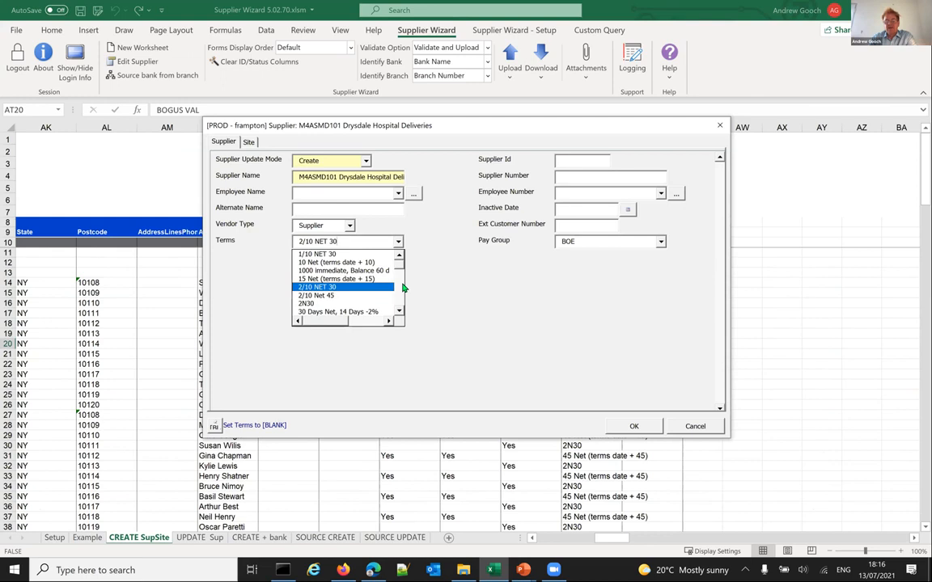
pyautogui.click(425, 278)
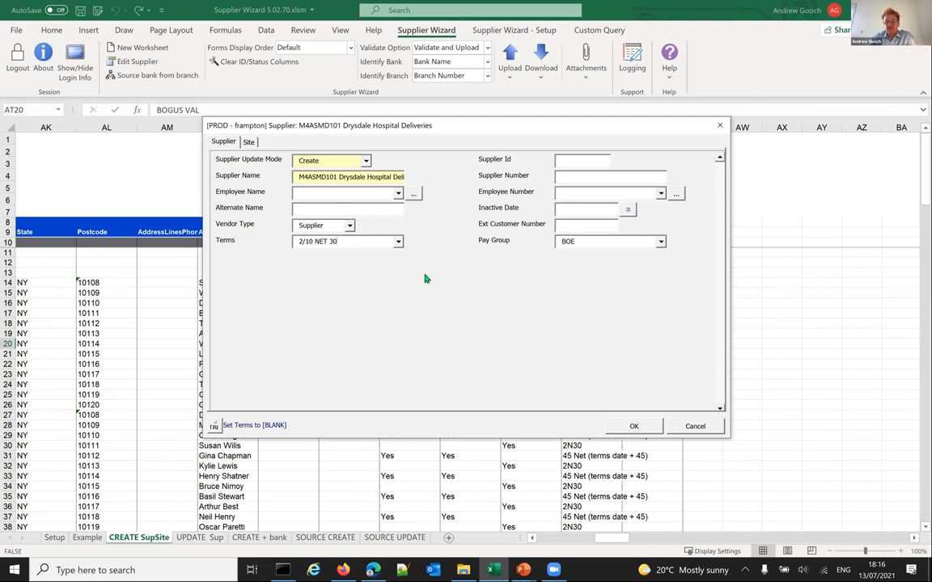
# Set the Site Terms of Site 1 to 1/10 NET 30 in the supplier form and save it to the worksheet.
pyautogui.click(250, 142)
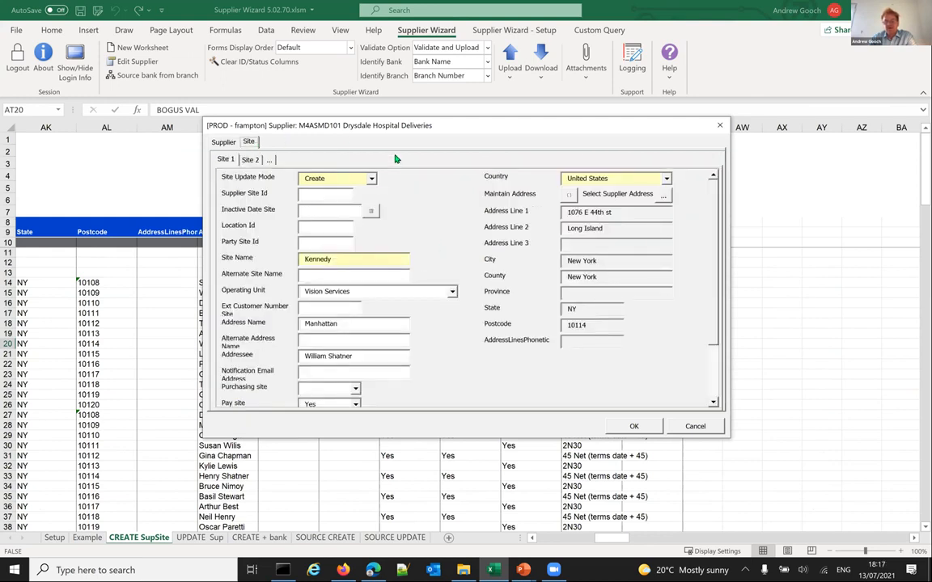
pyautogui.moveTo(713, 229); pyautogui.dragTo(716, 302)
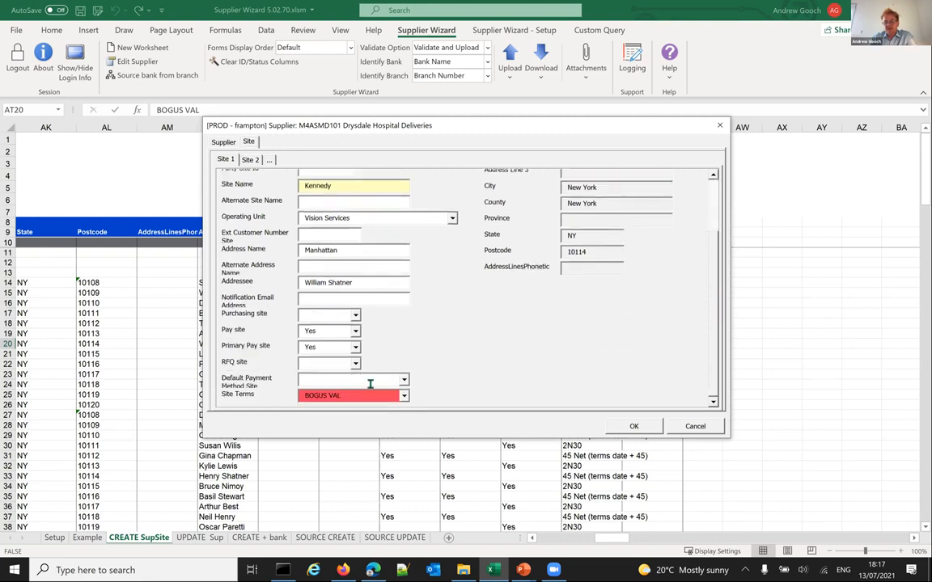
pyautogui.click(403, 396)
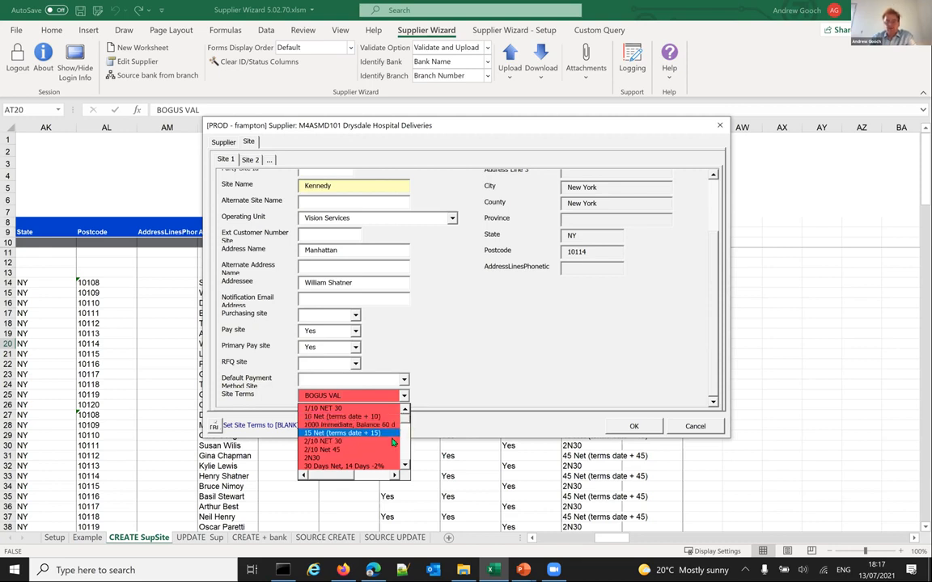
pyautogui.click(390, 408)
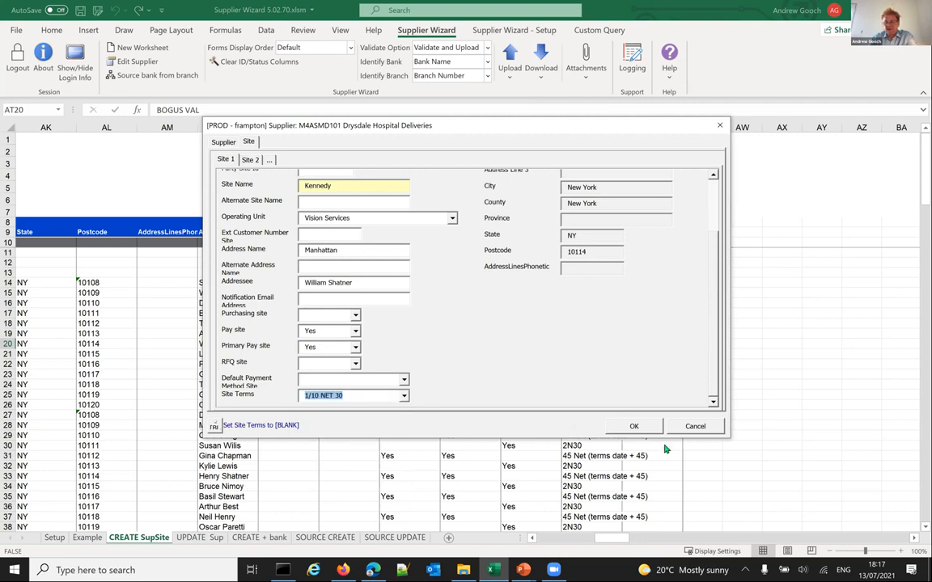
pyautogui.click(630, 426)
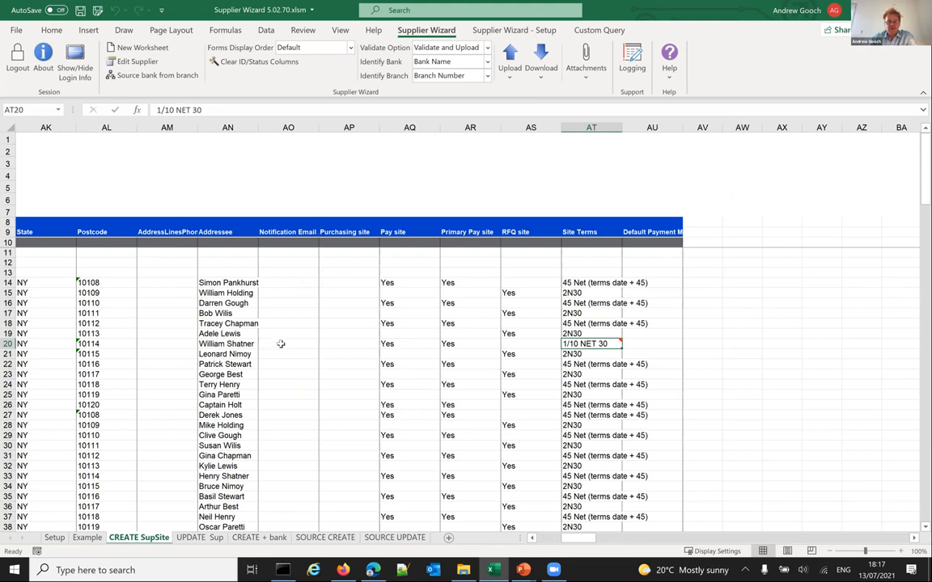
# Upload only the corrected supplier in row 20 and close the completion message.
pyautogui.hscroll(-6, 539, 176)
pyautogui.hscroll(-6, 522, 86)
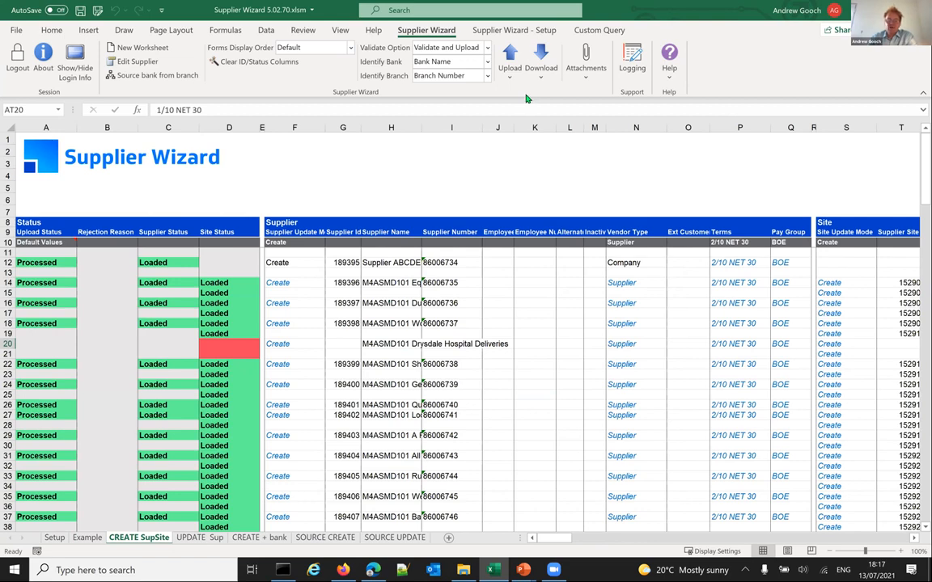
pyautogui.click(294, 344)
pyautogui.click(510, 67)
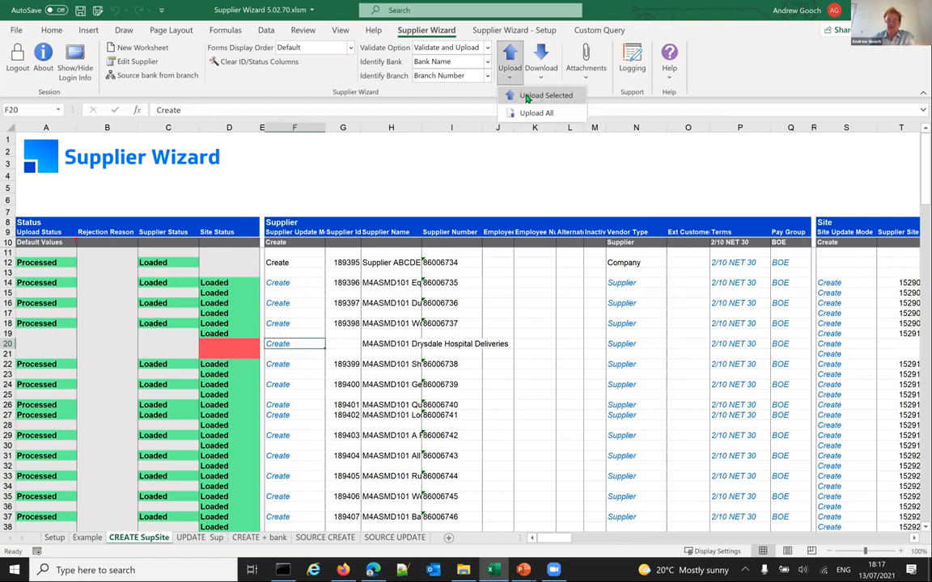
pyautogui.click(526, 96)
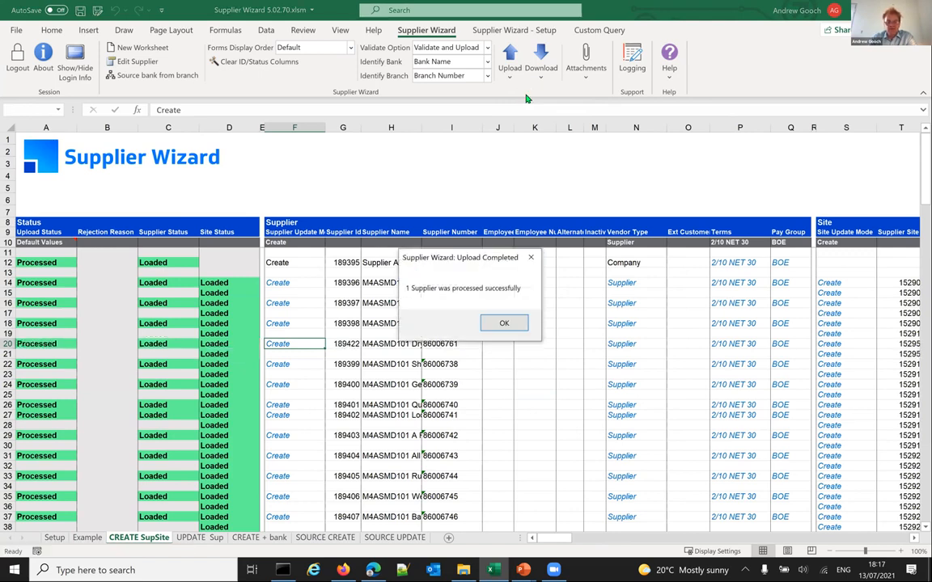
pyautogui.click(501, 323)
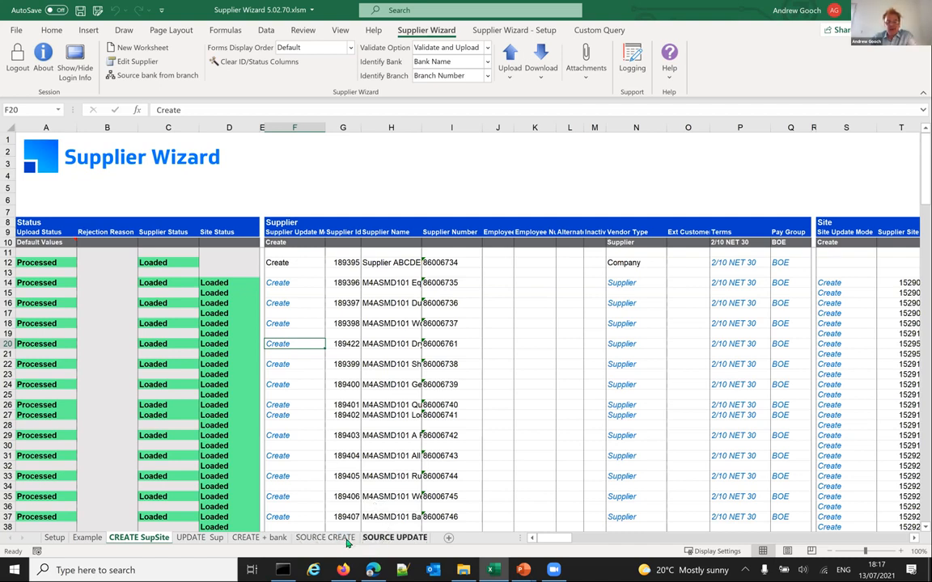
# Open the UPDATE Sup sheet and examine its default Terms and Pay Group columns.
pyautogui.click(214, 542)
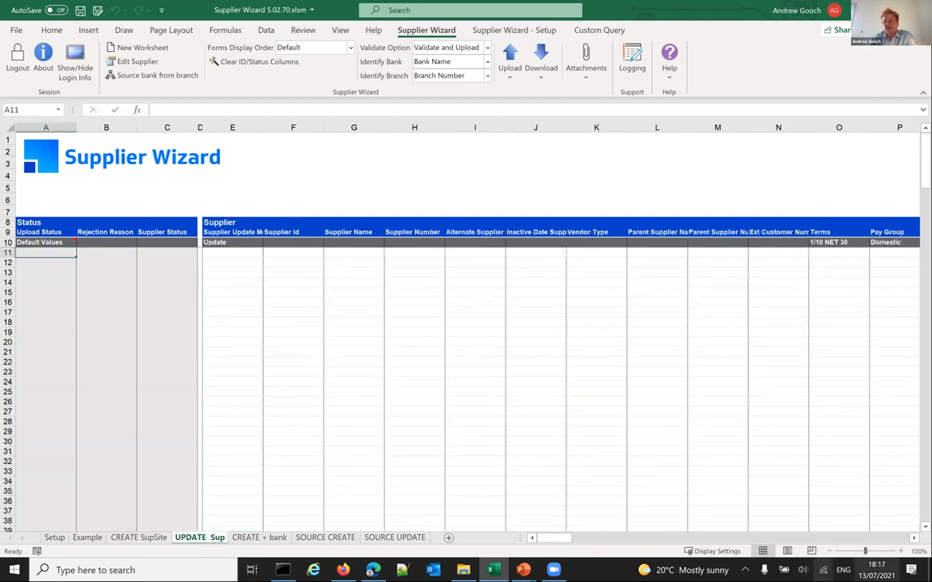
pyautogui.hscroll(1, 466, 323)
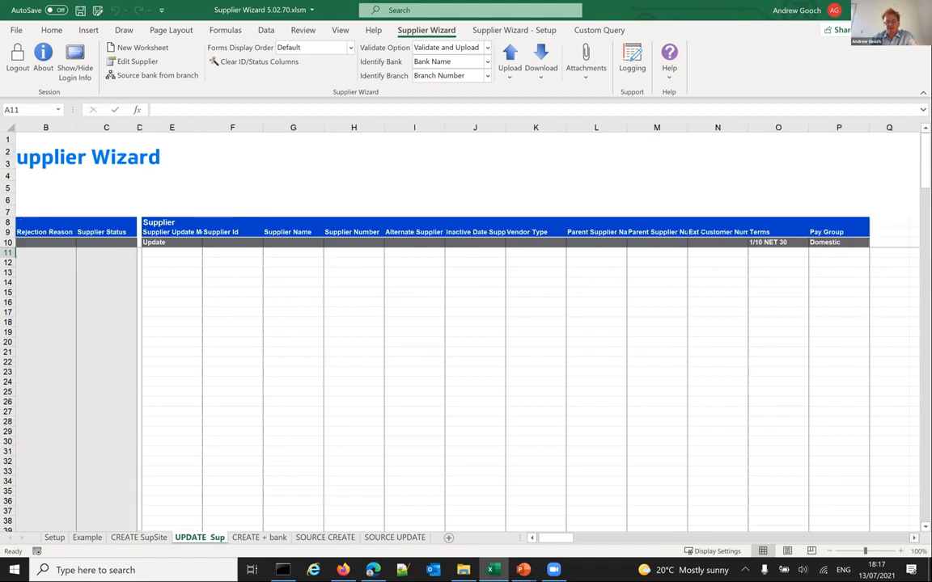
pyautogui.moveTo(754, 202); pyautogui.dragTo(838, 292)
pyautogui.click(797, 302)
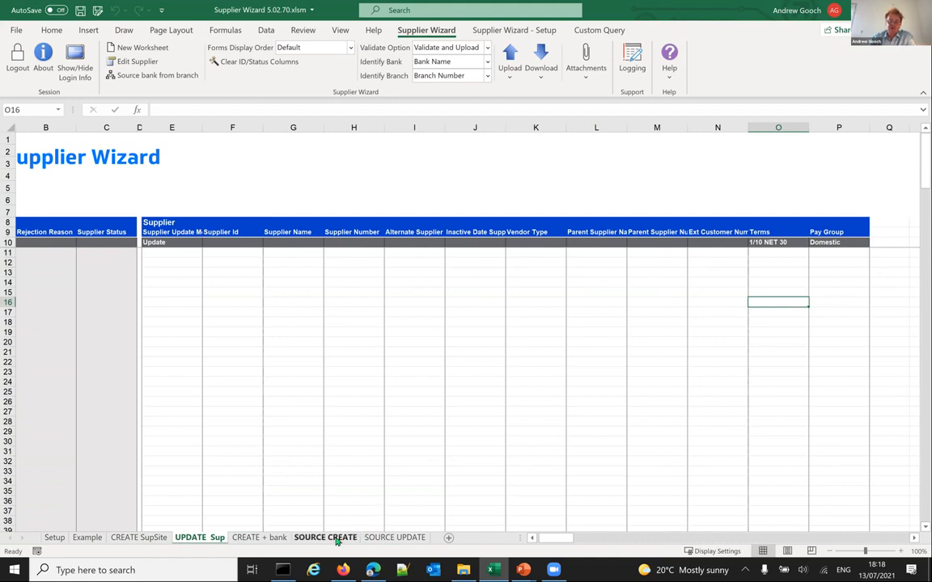
# Copy all ten supplier numbers from the SOURCE UPDATE sheet and paste them as values into UPDATE Sup's Supplier Number column from row 12.
pyautogui.click(372, 539)
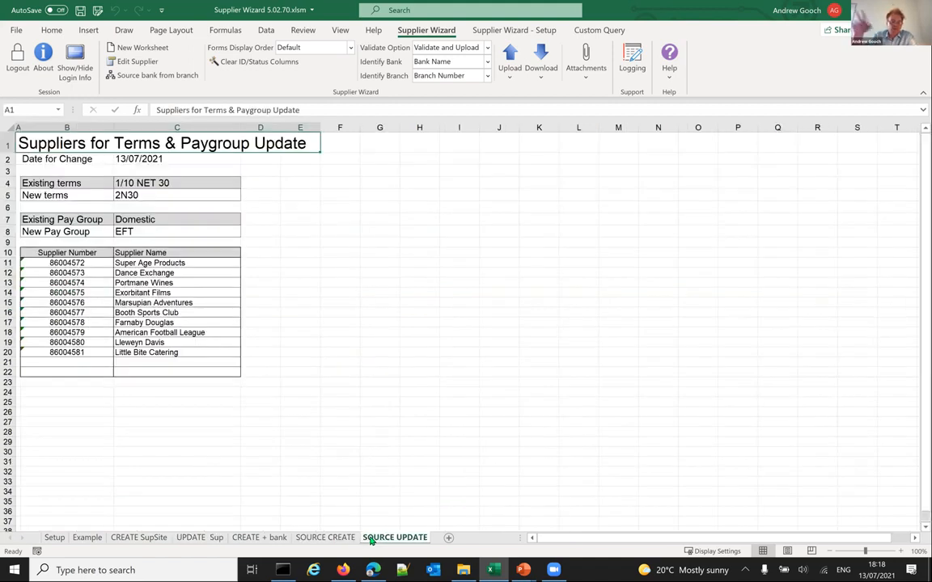
pyautogui.moveTo(82, 263); pyautogui.dragTo(83, 356)
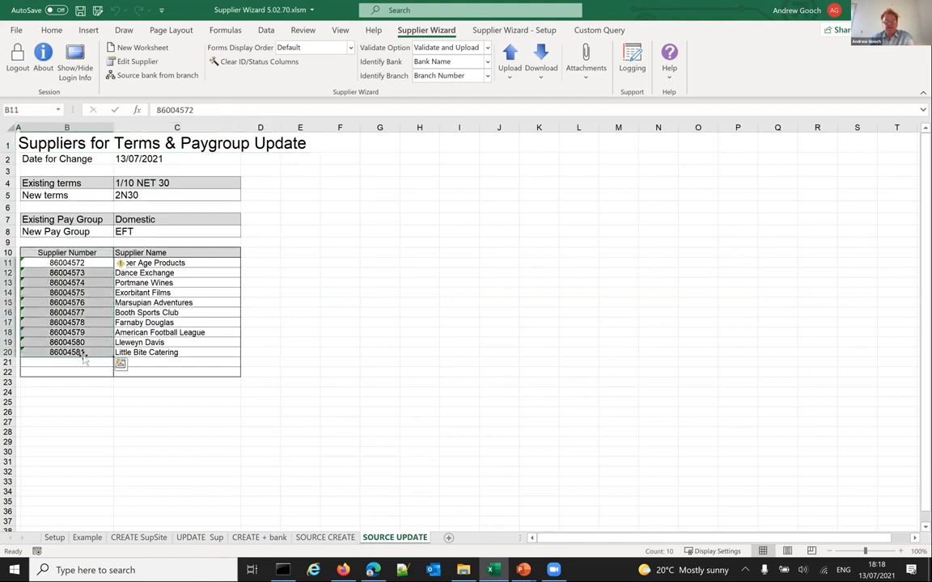
pyautogui.hotkey('ctrl', 'c')
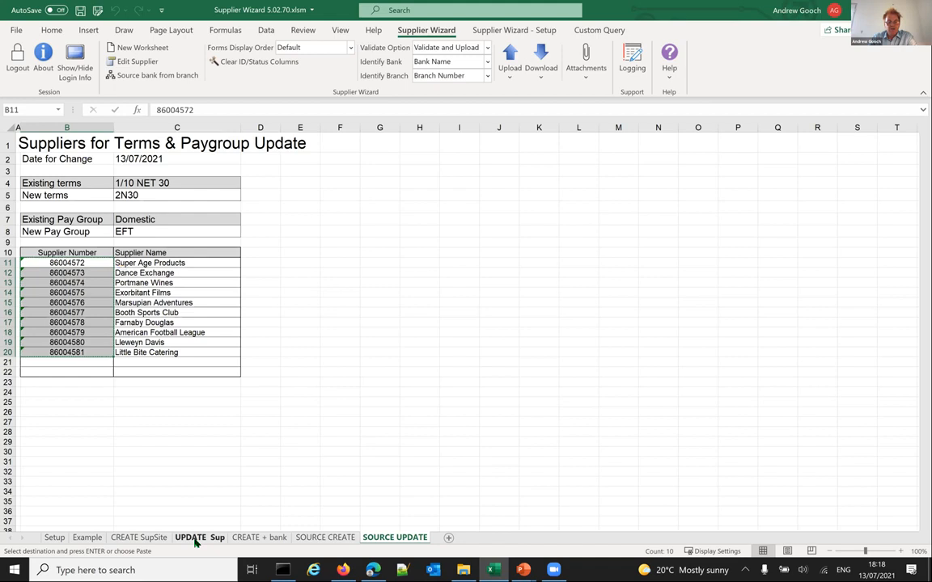
pyautogui.click(194, 538)
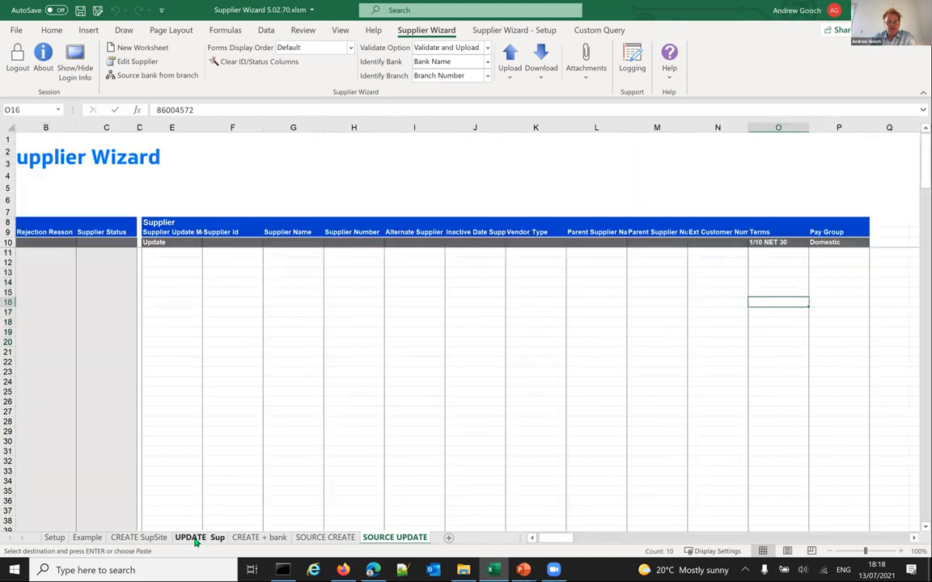
pyautogui.click(347, 261)
pyautogui.rightClick(347, 265)
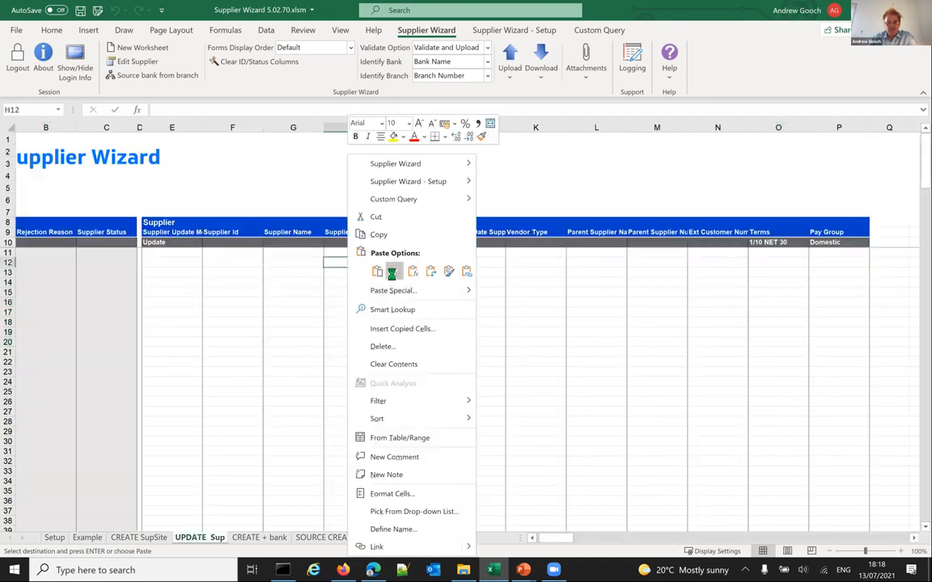
pyautogui.click(391, 271)
# Download the existing details via sheet for the suppliers in rows 12 to 21 and close the completion message.
pyautogui.moveTo(421, 263); pyautogui.dragTo(504, 356)
pyautogui.click(541, 73)
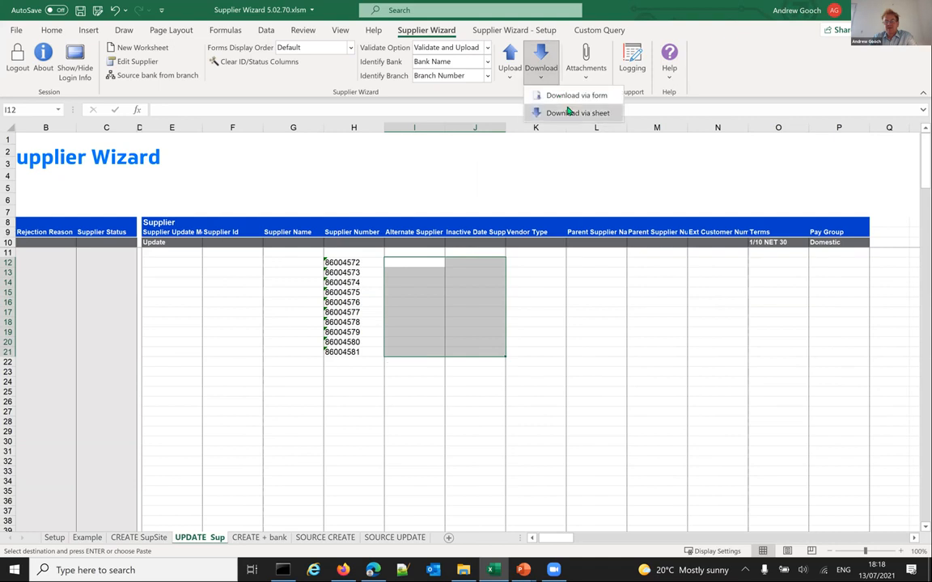
pyautogui.click(566, 115)
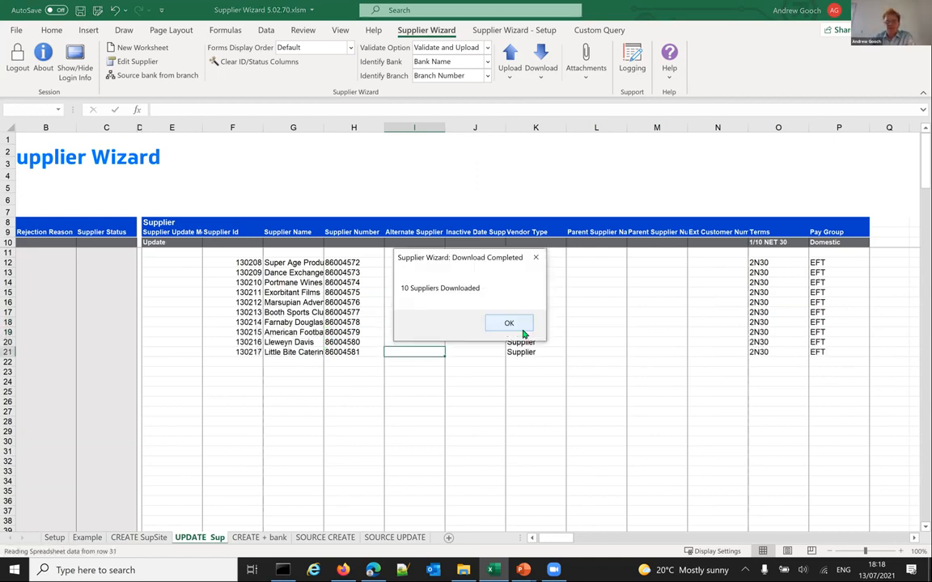
pyautogui.click(513, 324)
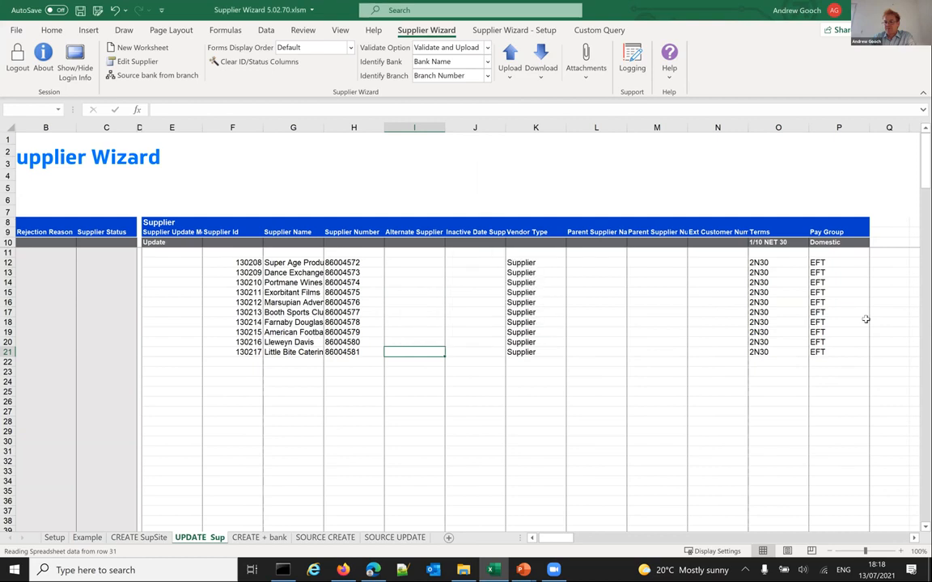
# Replace the Terms value of the supplier in row 12 with 1/10NET 30.
pyautogui.click(764, 263)
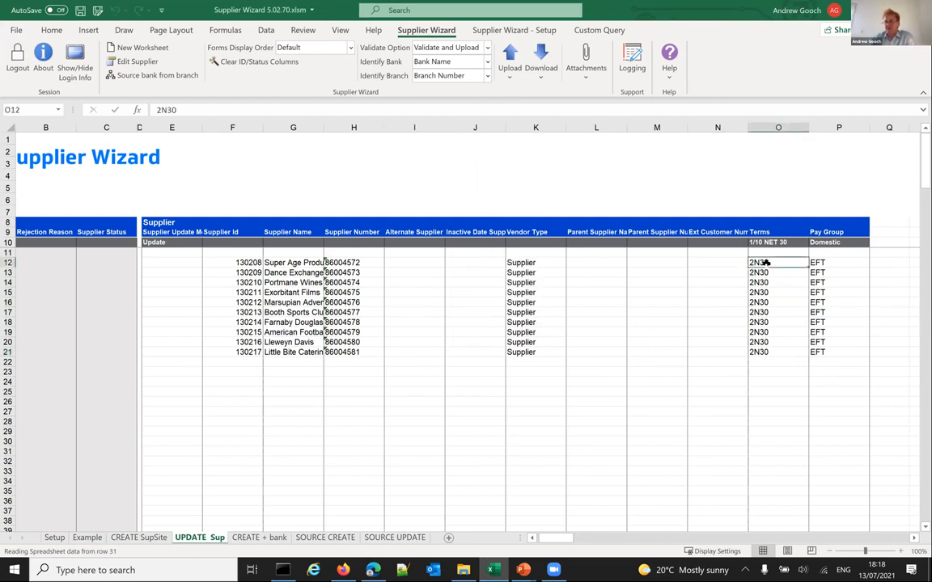
pyautogui.press('Delete')
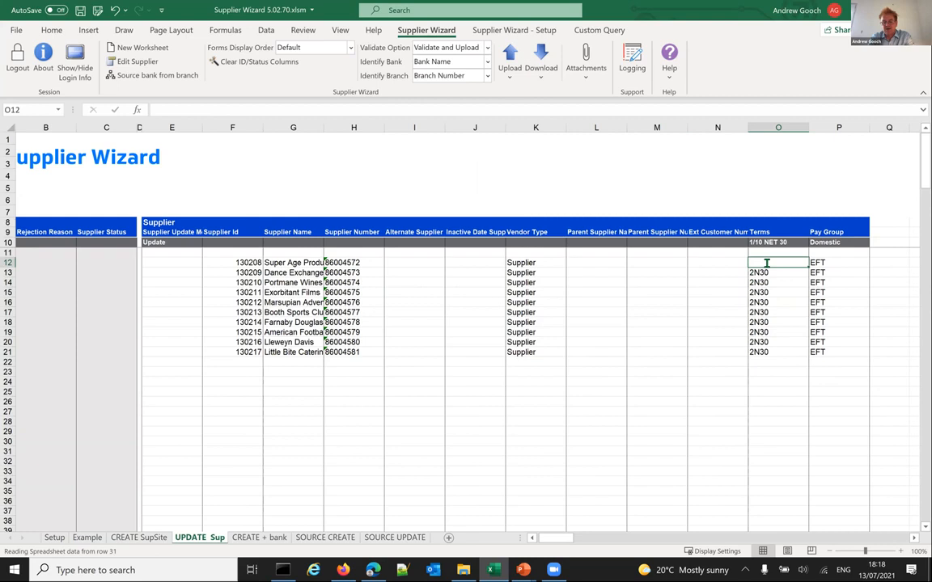
pyautogui.write('1/10')
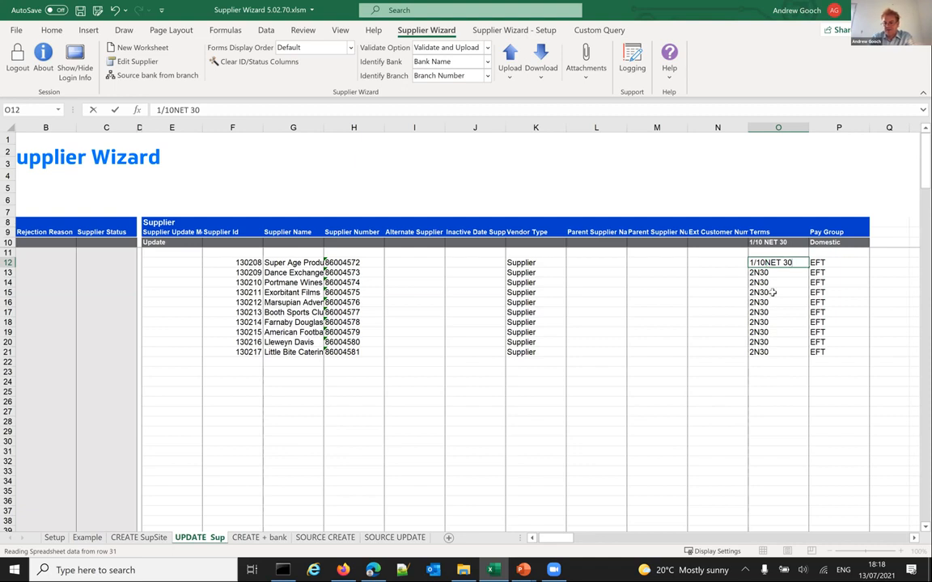
pyautogui.write('NET 30')
pyautogui.press('Return')
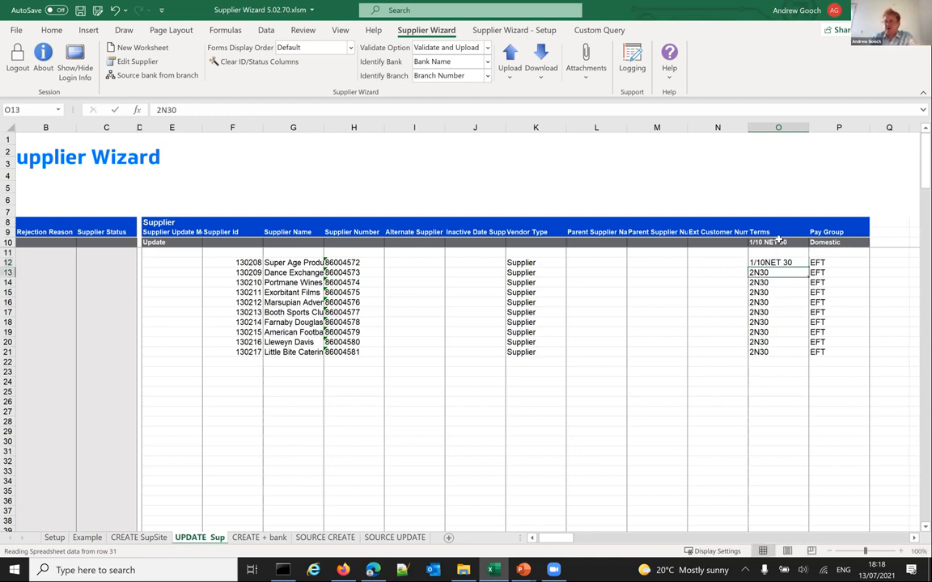
# Clear the Terms and Pay Group cells of the suppliers in rows 12 to 21.
pyautogui.moveTo(772, 241); pyautogui.dragTo(826, 348)
pyautogui.click(771, 263)
pyautogui.click(780, 263)
pyautogui.press('Delete')
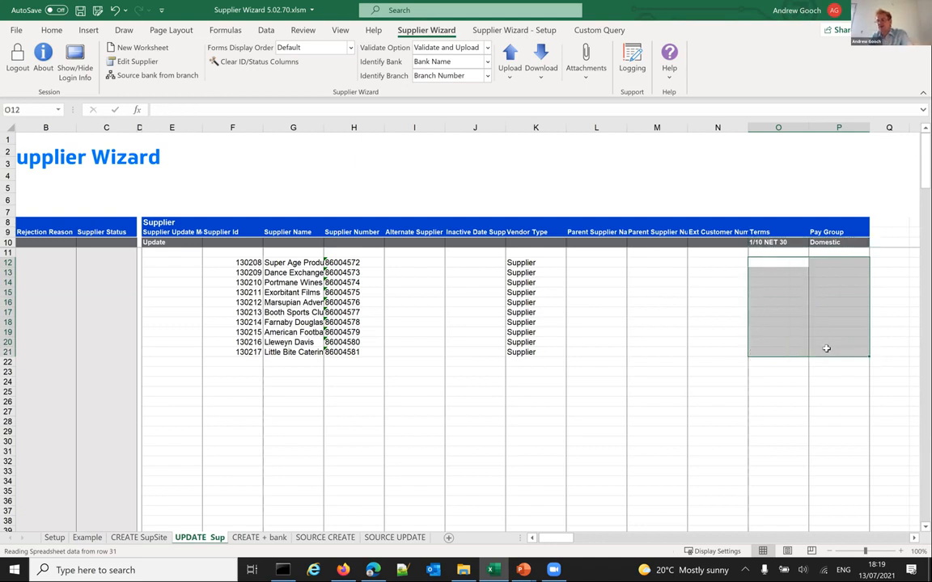
pyautogui.click(787, 258)
pyautogui.moveTo(786, 258); pyautogui.dragTo(780, 261)
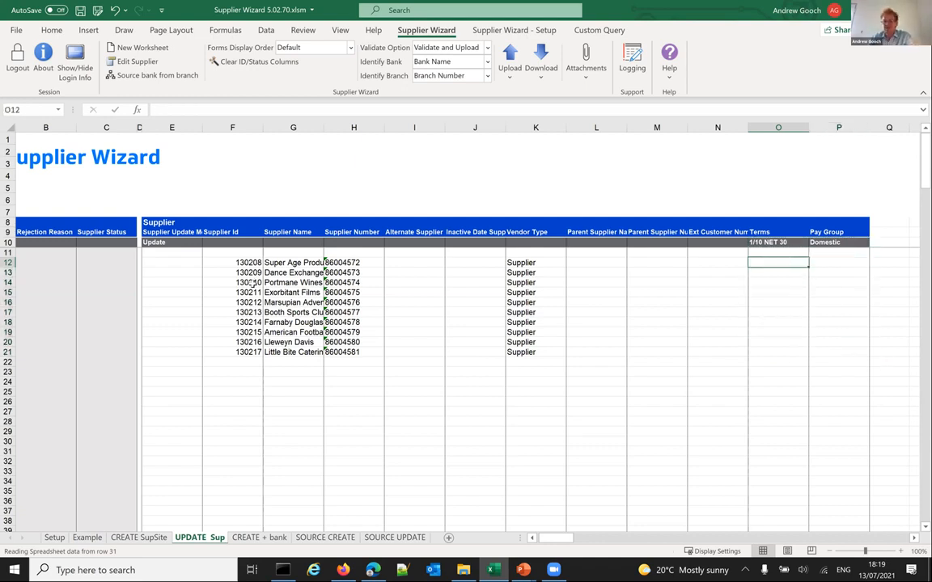
# Upload only the selected suppliers in rows 12 to 21 using the default values, and close the completion message.
pyautogui.click(148, 241)
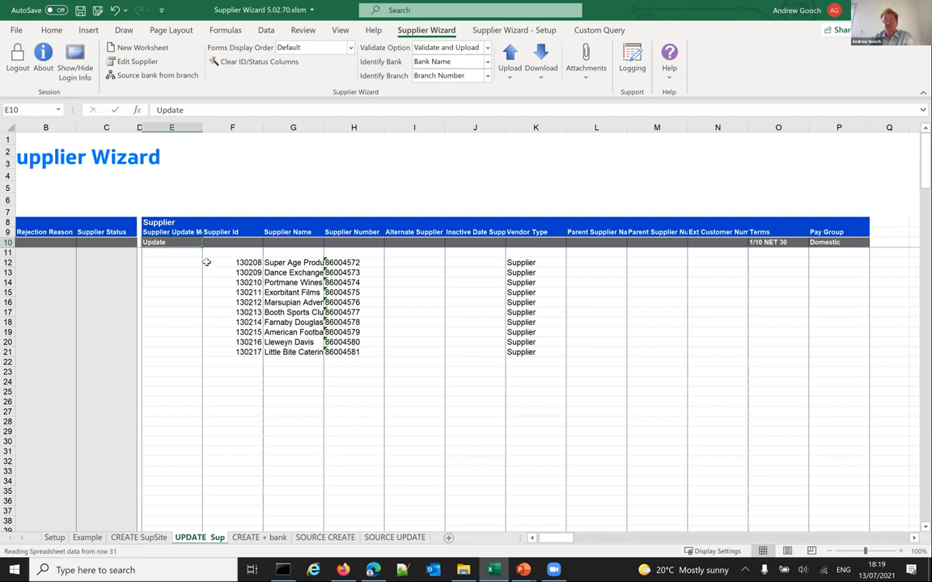
pyautogui.moveTo(206, 262); pyautogui.dragTo(374, 362)
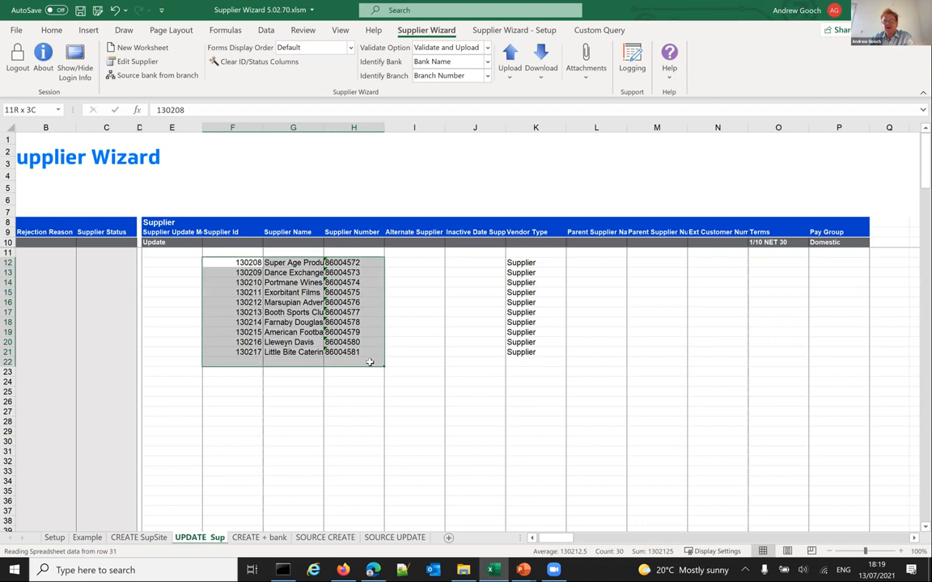
pyautogui.click(510, 73)
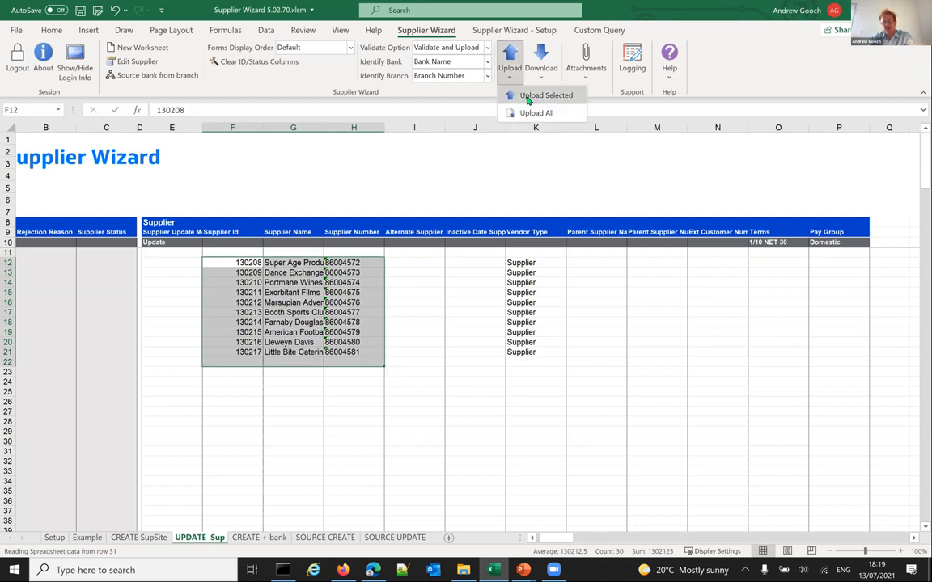
pyautogui.click(526, 97)
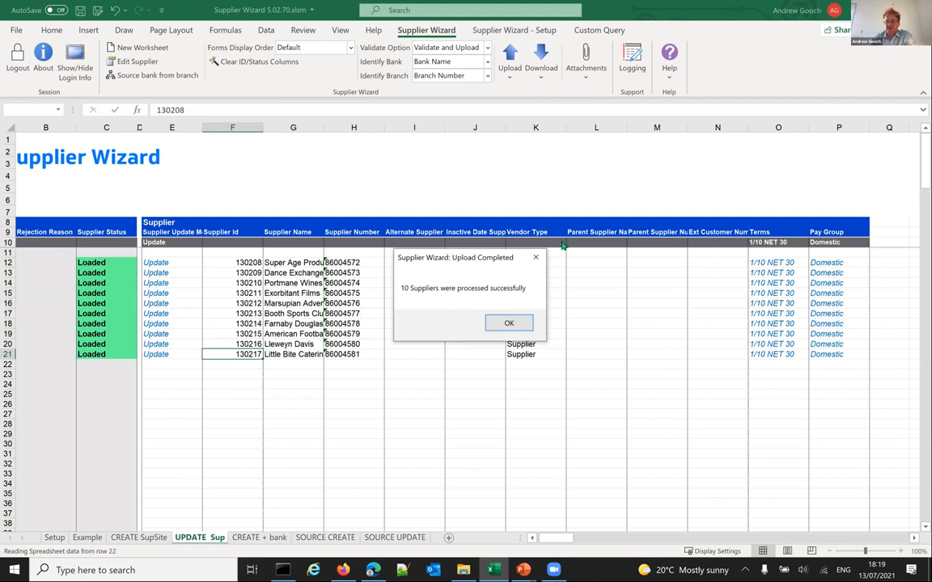
pyautogui.click(508, 323)
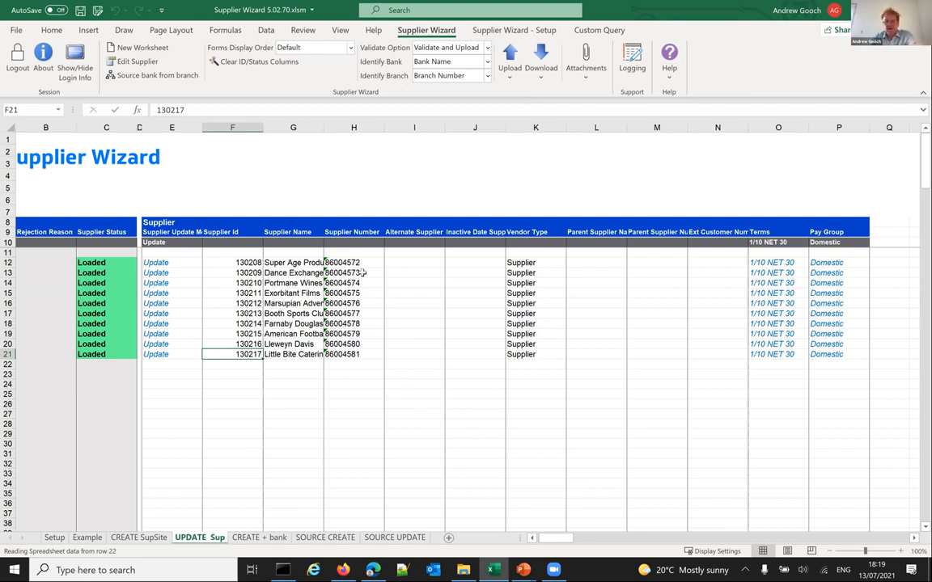
# Copy the supplier numbers of rows 12 to 21 into the same column starting at row 23.
pyautogui.moveTo(348, 262); pyautogui.dragTo(368, 358)
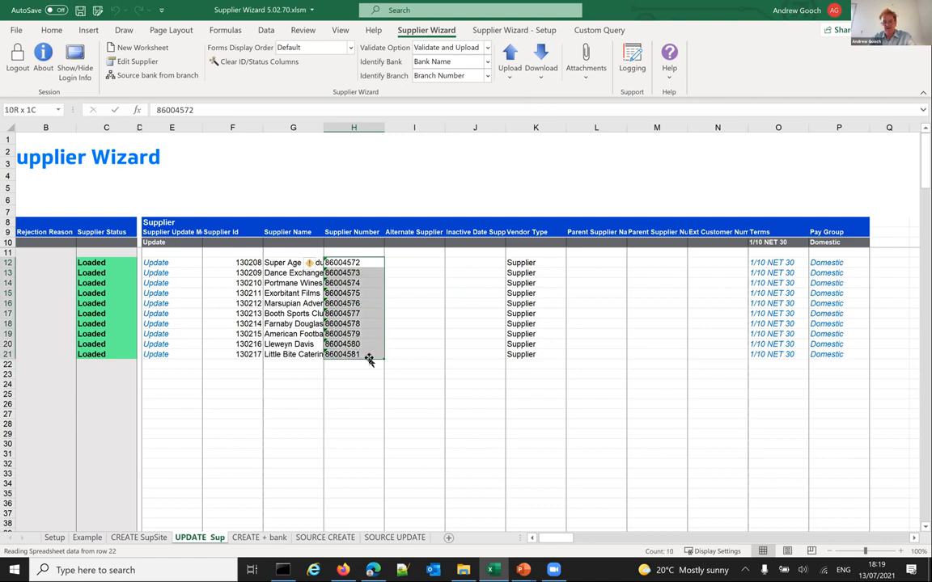
pyautogui.hotkey('ctrl', 'c')
pyautogui.click(361, 374)
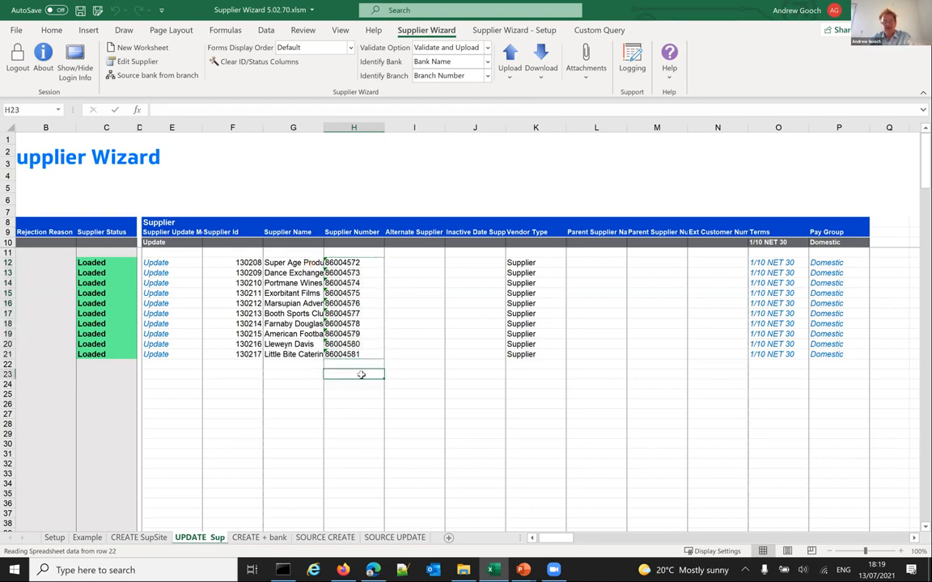
pyautogui.hotkey('ctrl', 'v')
# Download the current details via sheet for the suppliers in rows 23 to 32 and close the completion message.
pyautogui.click(541, 70)
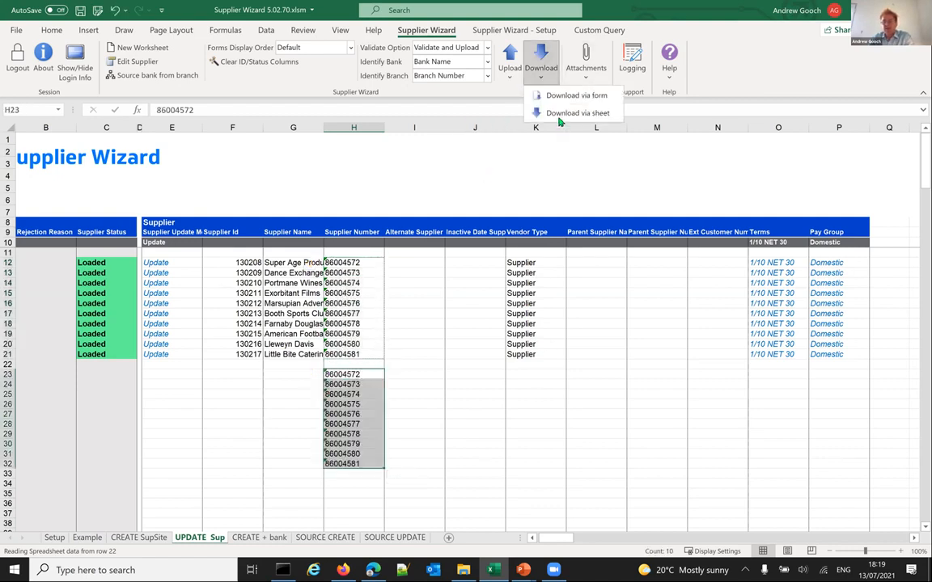
pyautogui.click(559, 115)
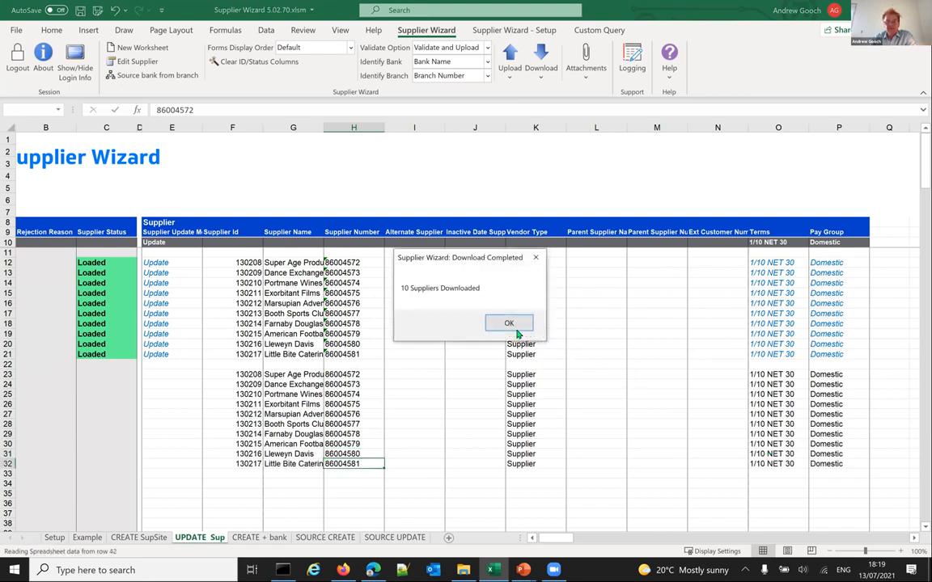
pyautogui.click(509, 324)
# Open the supplier download form from row 34 and filter by Pay Group BOE and One Time Yes.
pyautogui.click(287, 482)
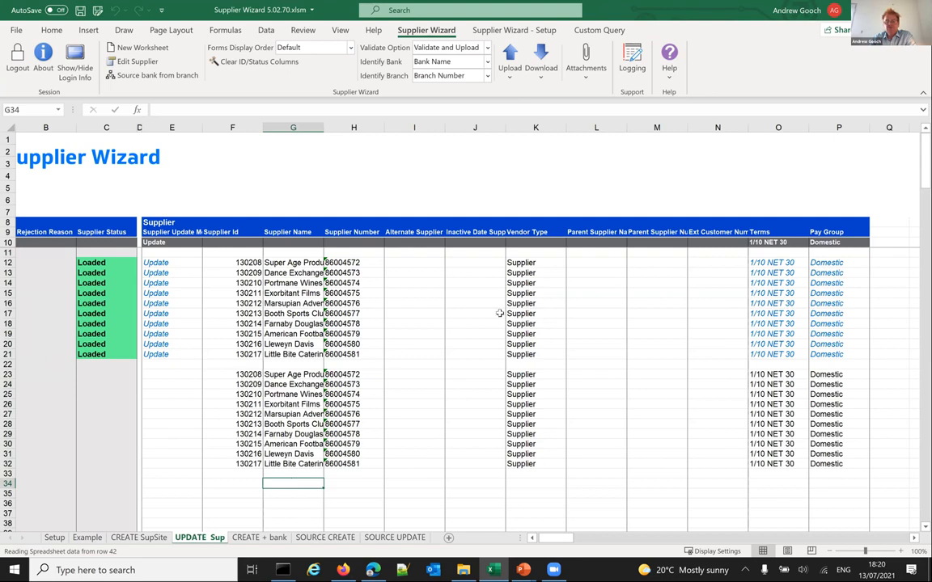
pyautogui.click(542, 72)
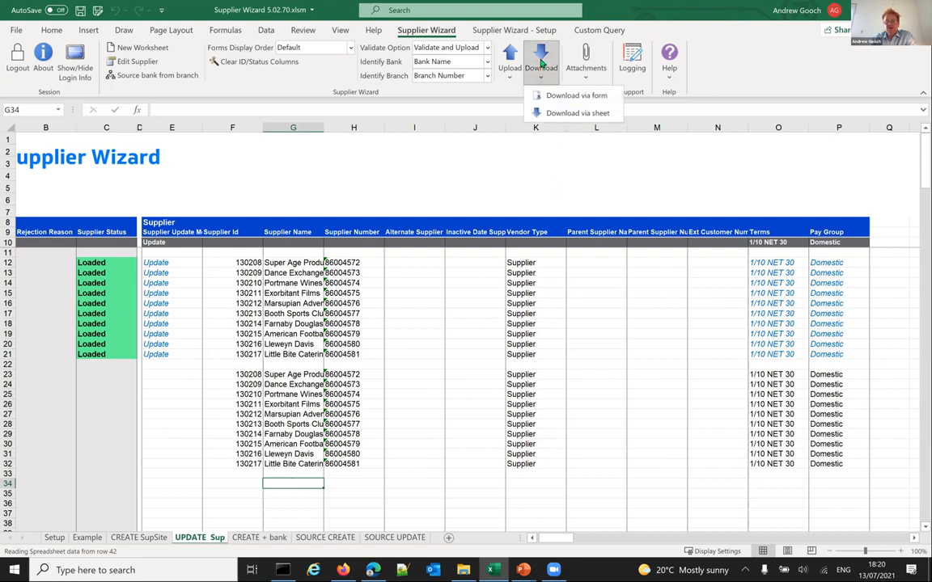
pyautogui.click(574, 96)
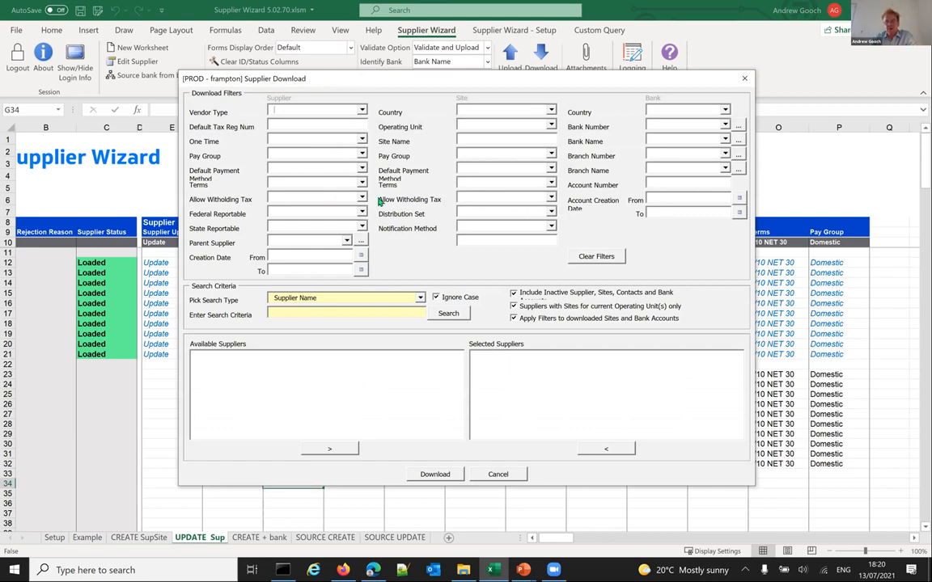
pyautogui.click(362, 155)
pyautogui.click(343, 181)
pyautogui.click(324, 140)
pyautogui.click(338, 158)
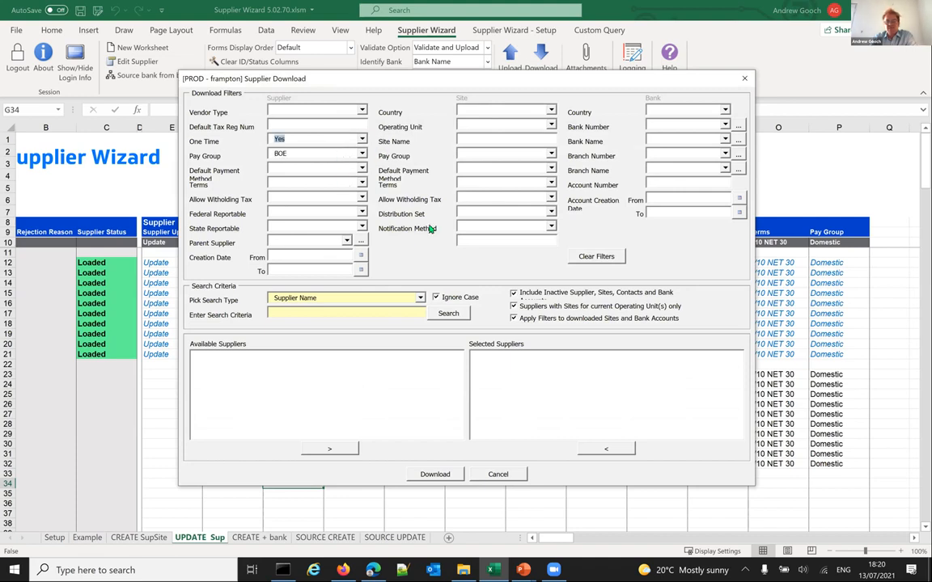
# Search for suppliers by Supplier Name with the criteria % and close the result message.
pyautogui.click(353, 308)
pyautogui.write('%')
pyautogui.click(438, 315)
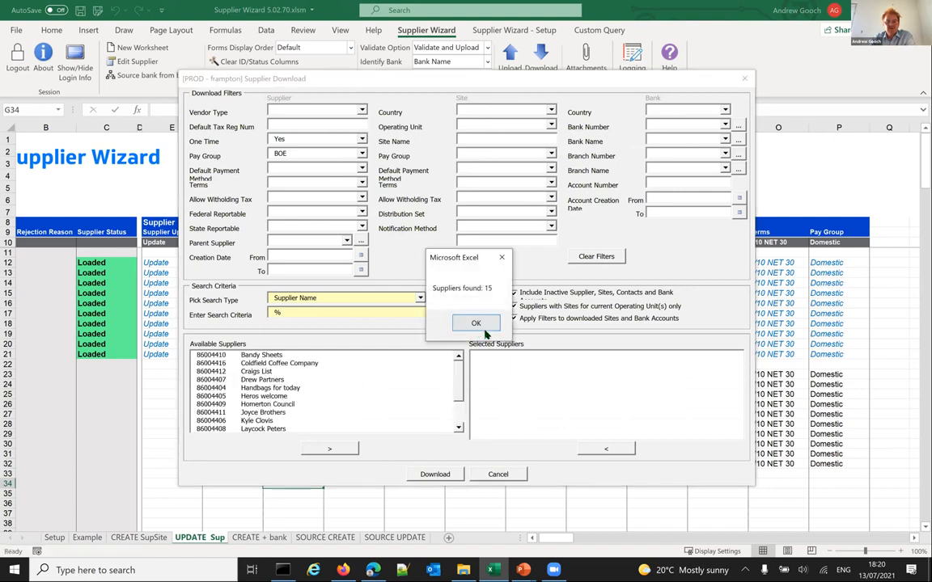
pyautogui.click(483, 330)
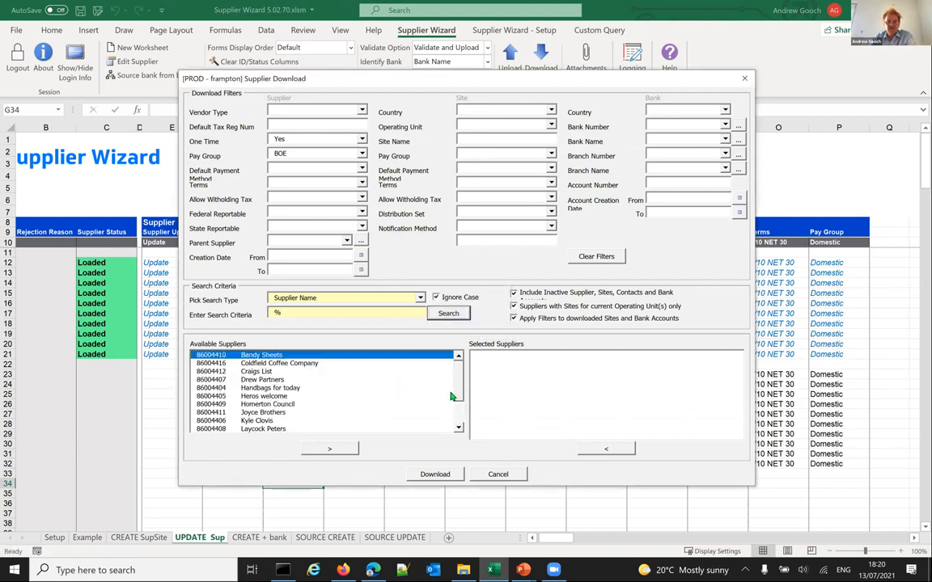
# Add all the available suppliers to the selected list and download them into the worksheet.
pyautogui.scroll(-3, 414, 387)
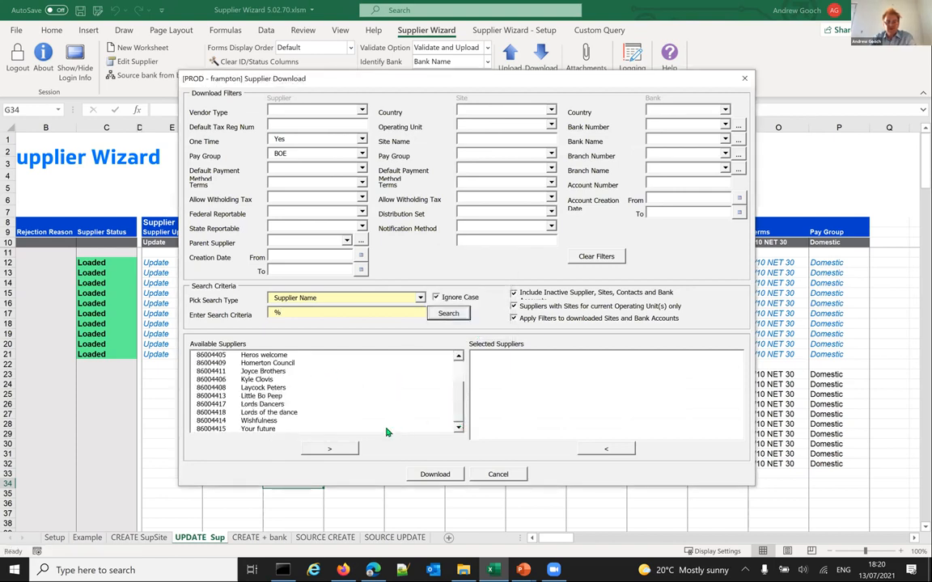
pyautogui.keyDown('shift'); pyautogui.click(275, 429); pyautogui.keyUp('shift')
pyautogui.click(329, 448)
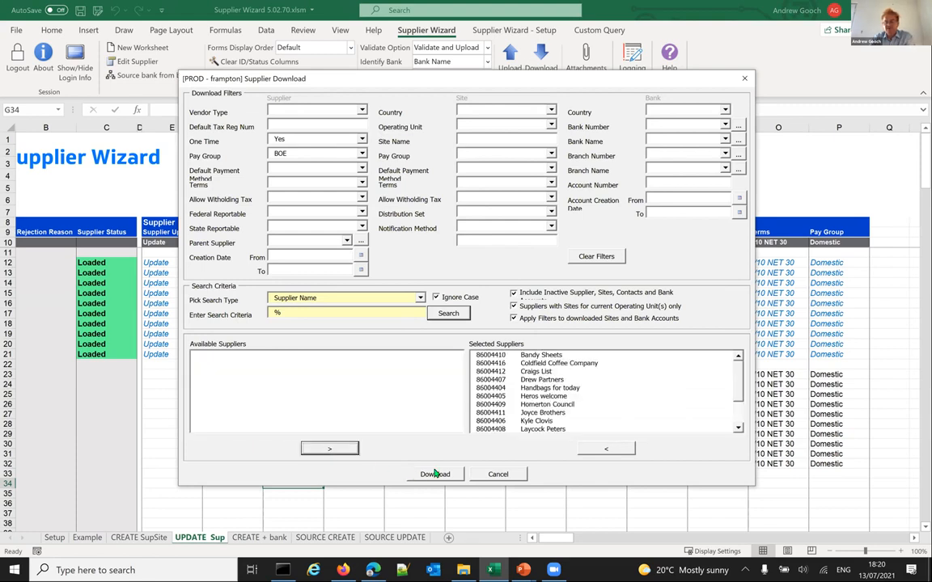
pyautogui.click(437, 475)
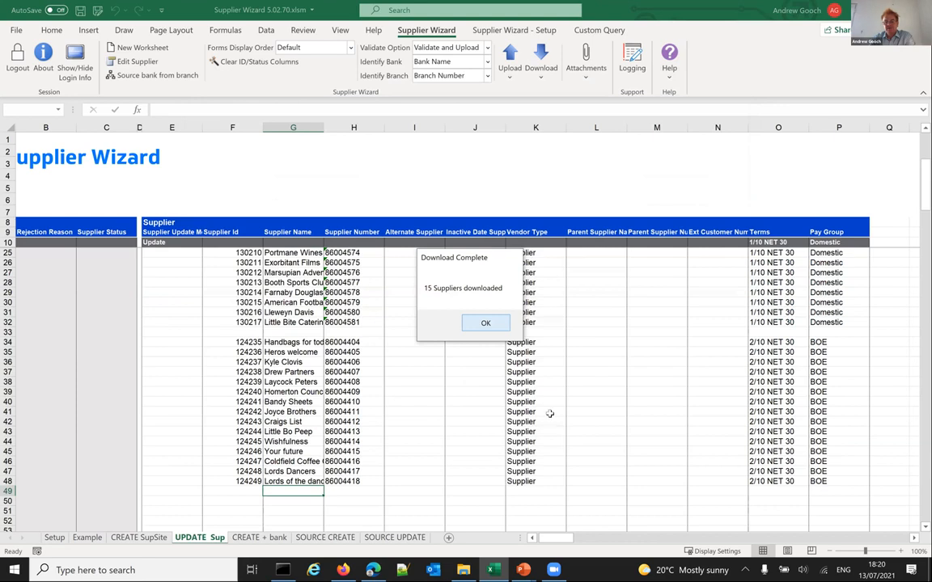
# Close the download completion message and examine the downloaded supplier details in rows 34 to 48.
pyautogui.click(485, 323)
pyautogui.moveTo(353, 342); pyautogui.dragTo(817, 484)
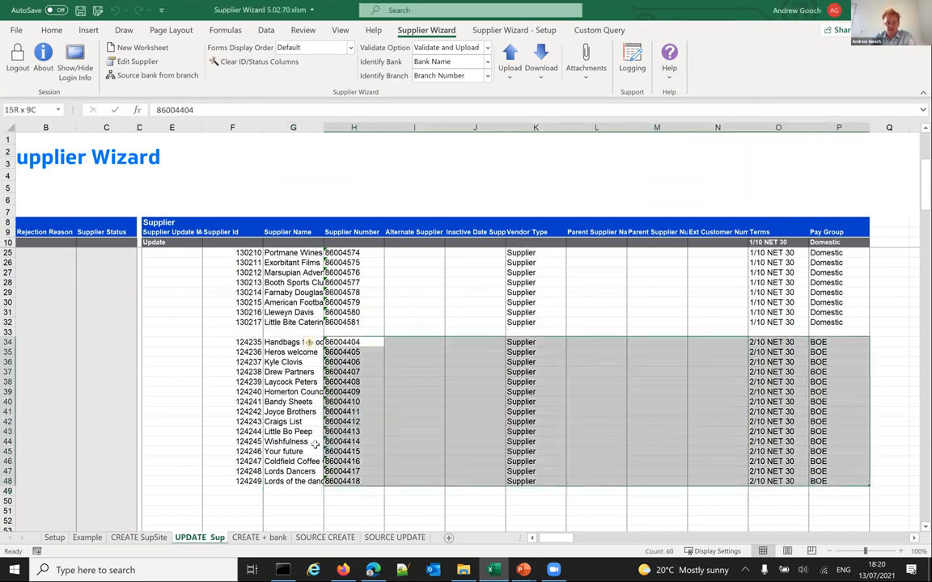
pyautogui.click(261, 343)
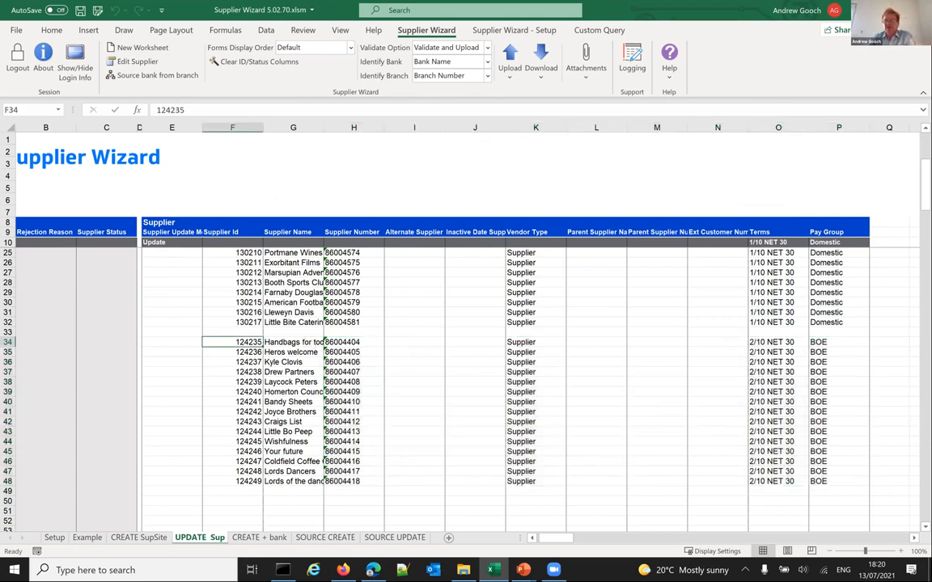
# Review the Custom Query commands and return to the Supplier Wizard commands with cell G50 selected.
pyautogui.click(603, 31)
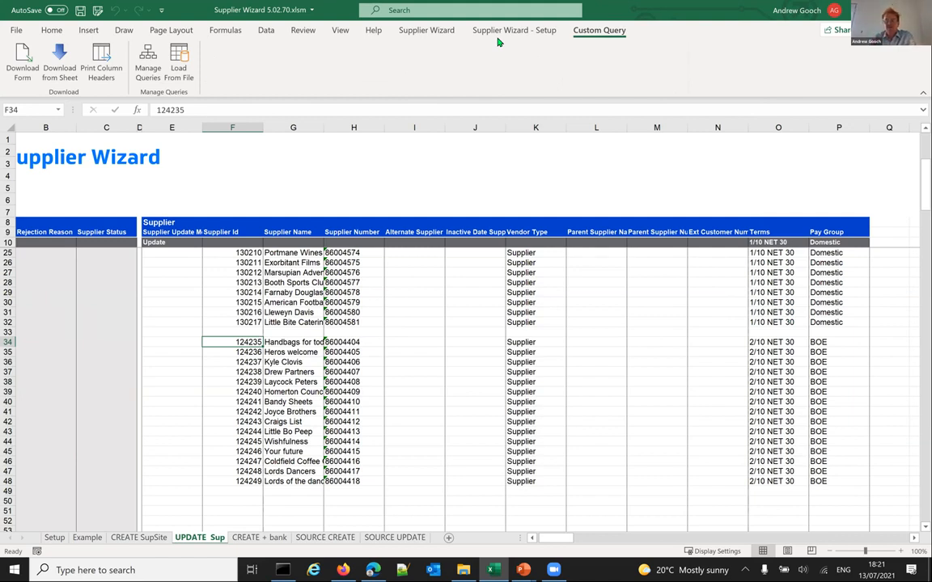
pyautogui.click(439, 35)
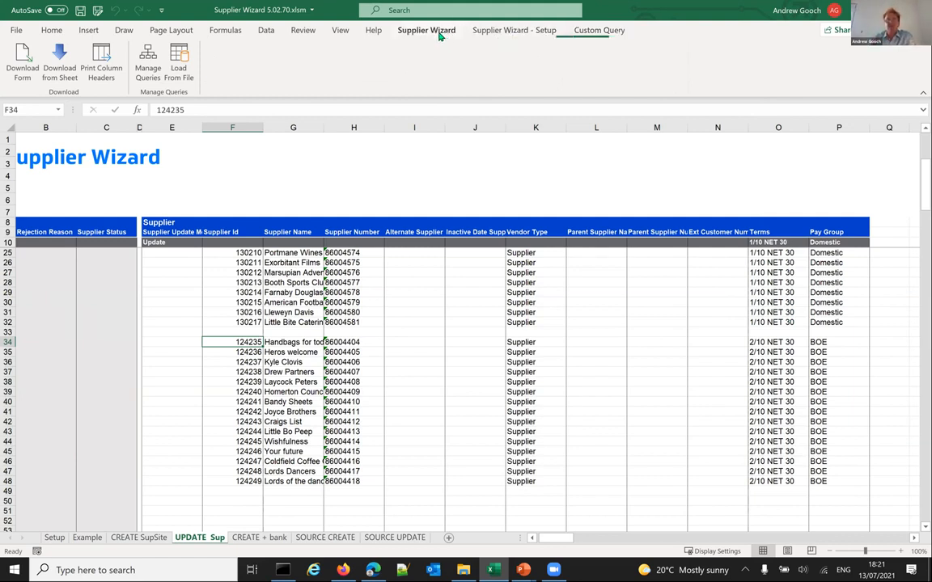
pyautogui.click(284, 501)
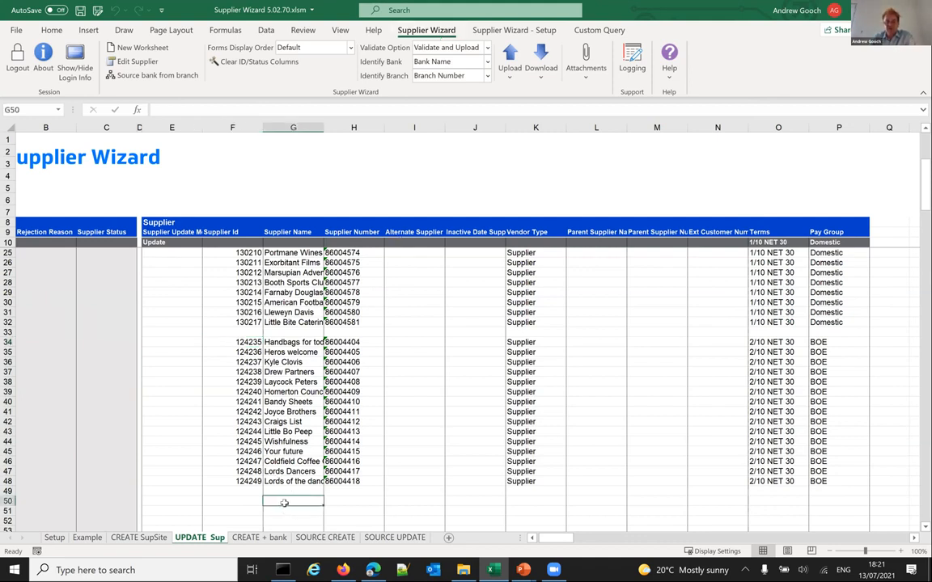
# Examine the template column choices from the Supplier section through to the Site section, and close the column selection without changes.
pyautogui.click(510, 31)
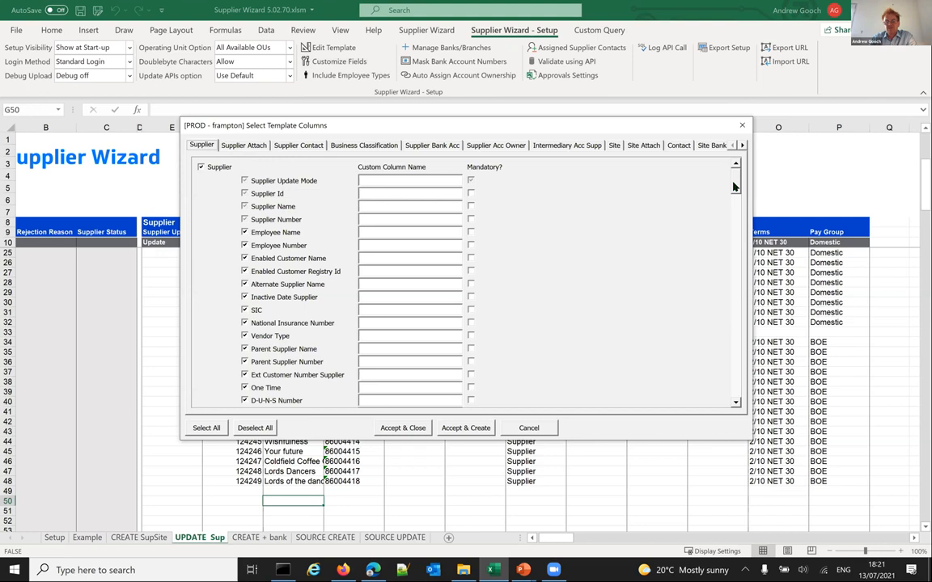
pyautogui.moveTo(733, 187); pyautogui.dragTo(226, 135)
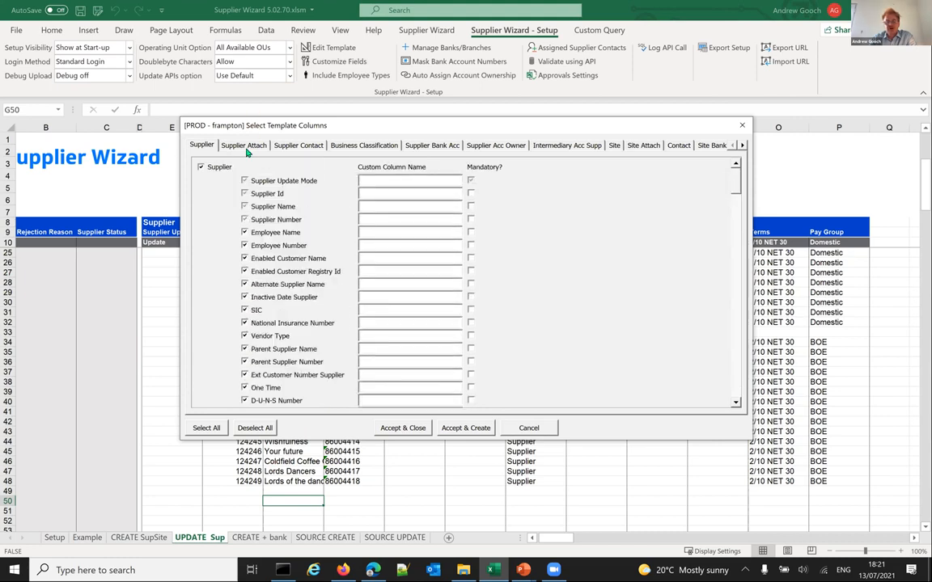
pyautogui.click(263, 145)
pyautogui.click(297, 145)
pyautogui.click(356, 146)
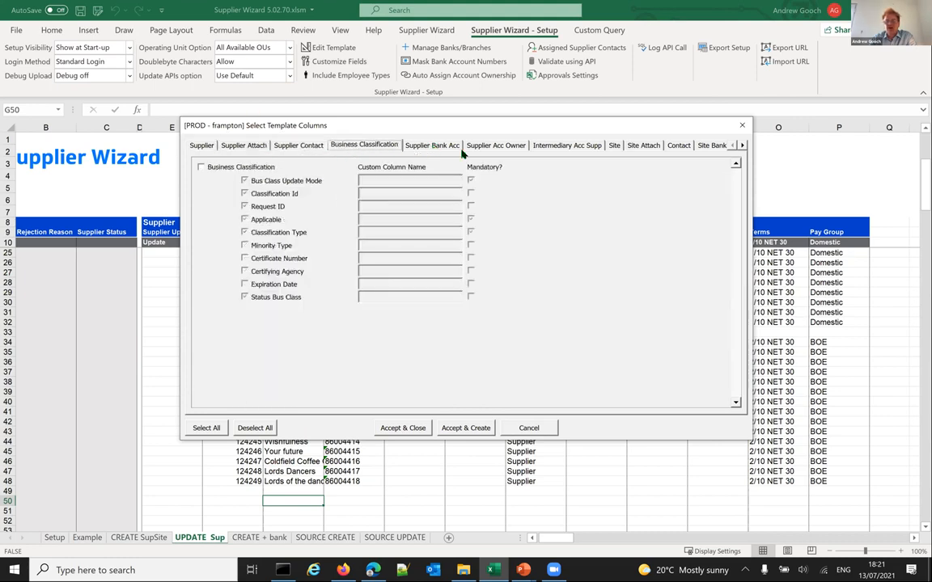
pyautogui.click(430, 145)
pyautogui.click(495, 146)
pyautogui.click(542, 147)
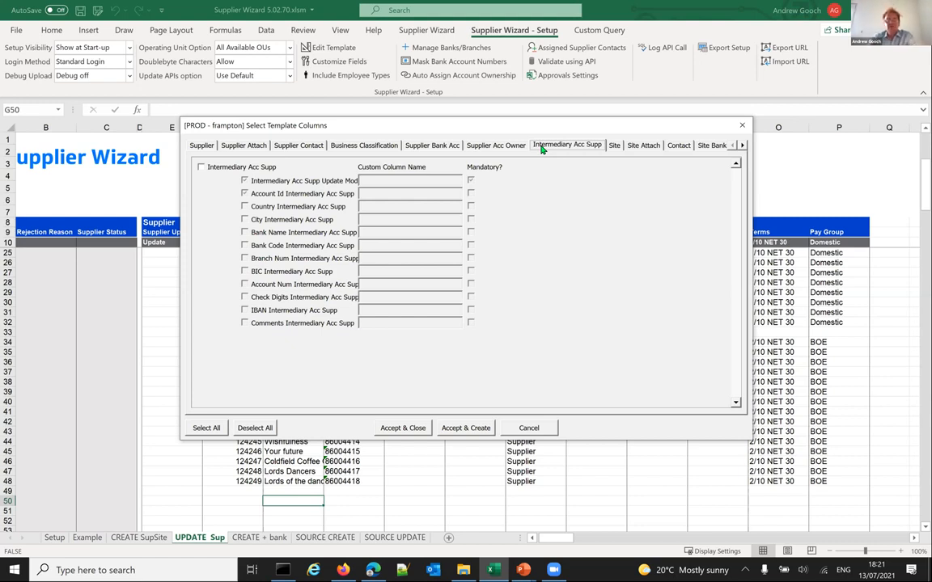
pyautogui.click(615, 148)
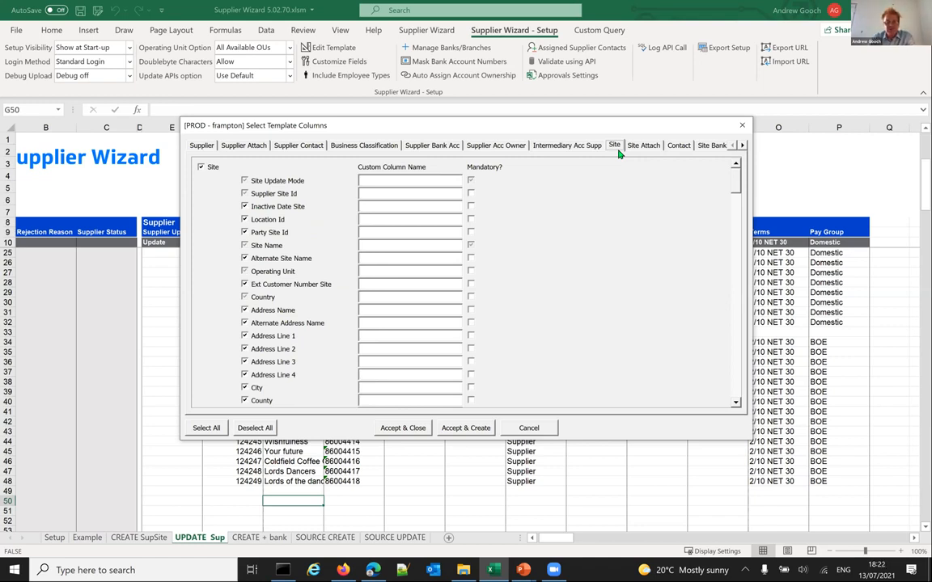
pyautogui.click(529, 428)
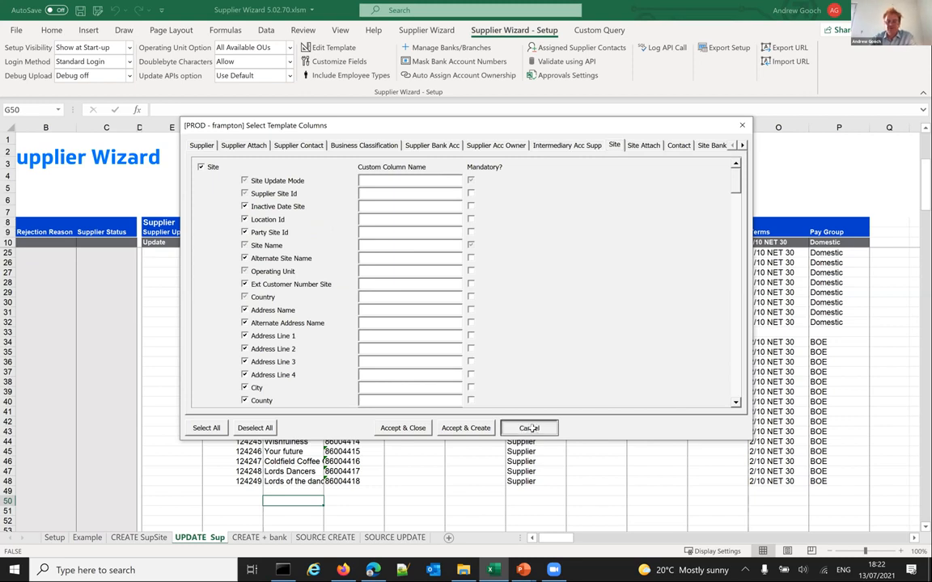
# Clear the Pay Group values for the suppliers in rows 38 to 41.
pyautogui.moveTo(764, 375); pyautogui.dragTo(769, 420)
pyautogui.moveTo(825, 381); pyautogui.dragTo(819, 411)
pyautogui.press('Delete')
pyautogui.click(746, 382)
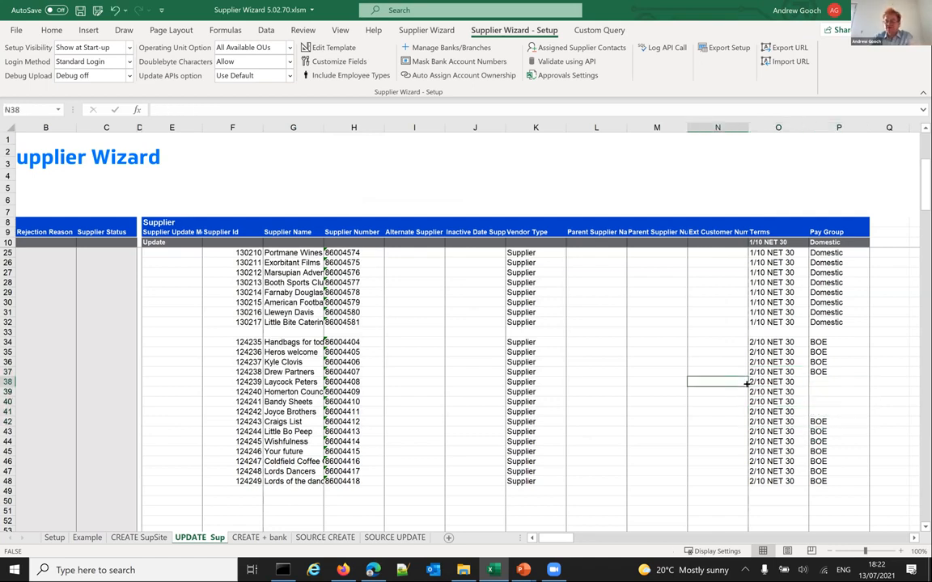
pyautogui.moveTo(833, 381); pyautogui.dragTo(835, 410)
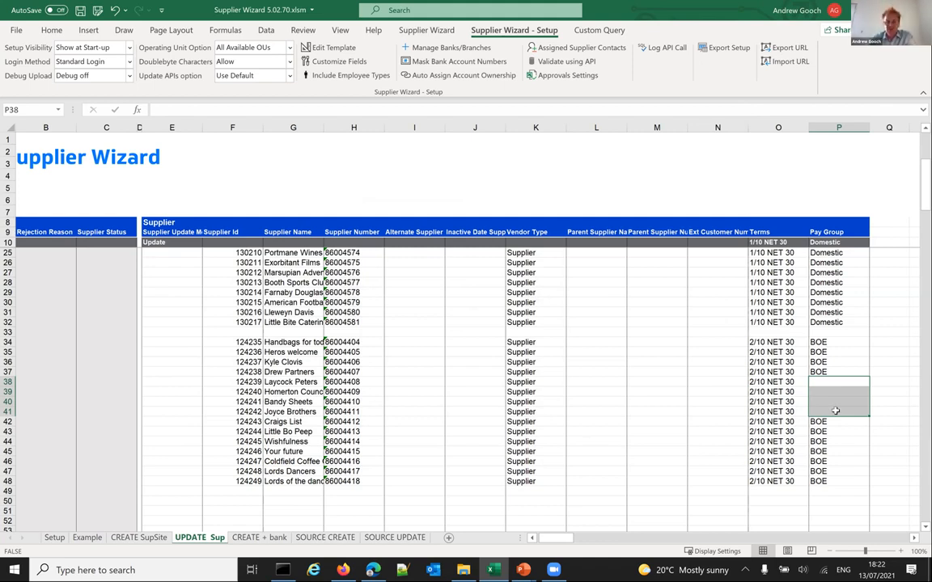
pyautogui.click(768, 372)
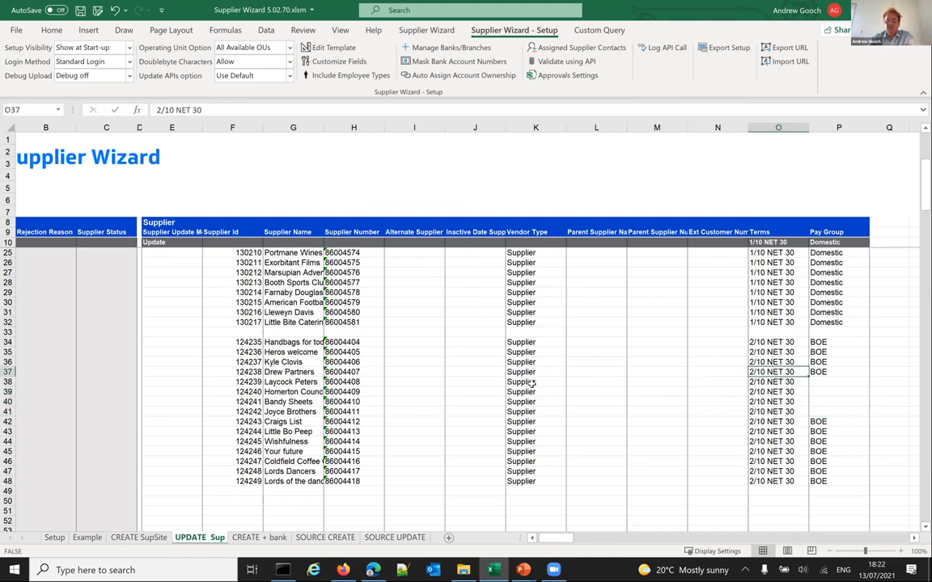